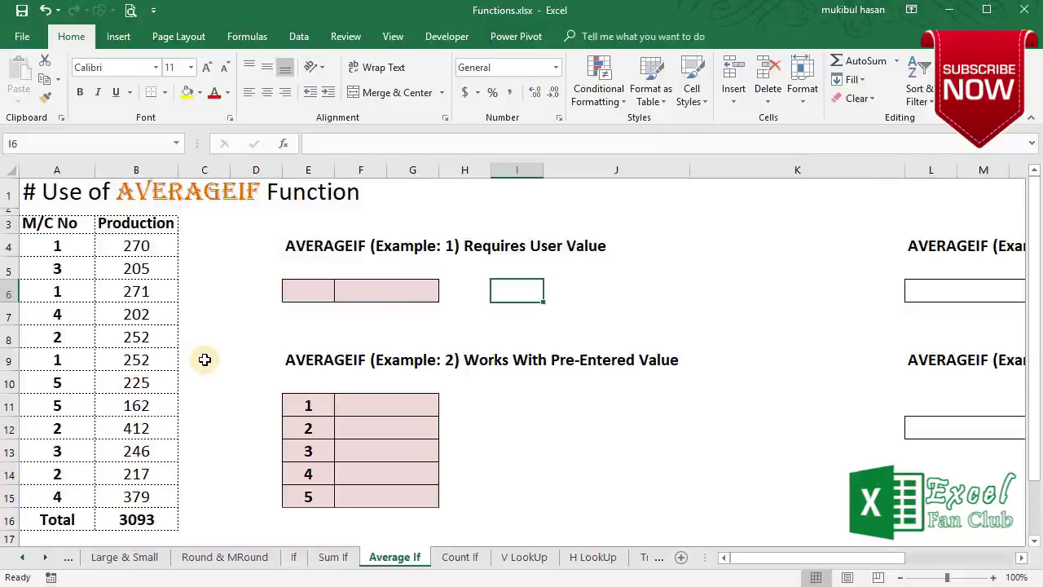
- Start an AVERAGEIF formula in the Example 1 result cell F6, using machine numbers A4:A15 as the range
left_click(358, 293)
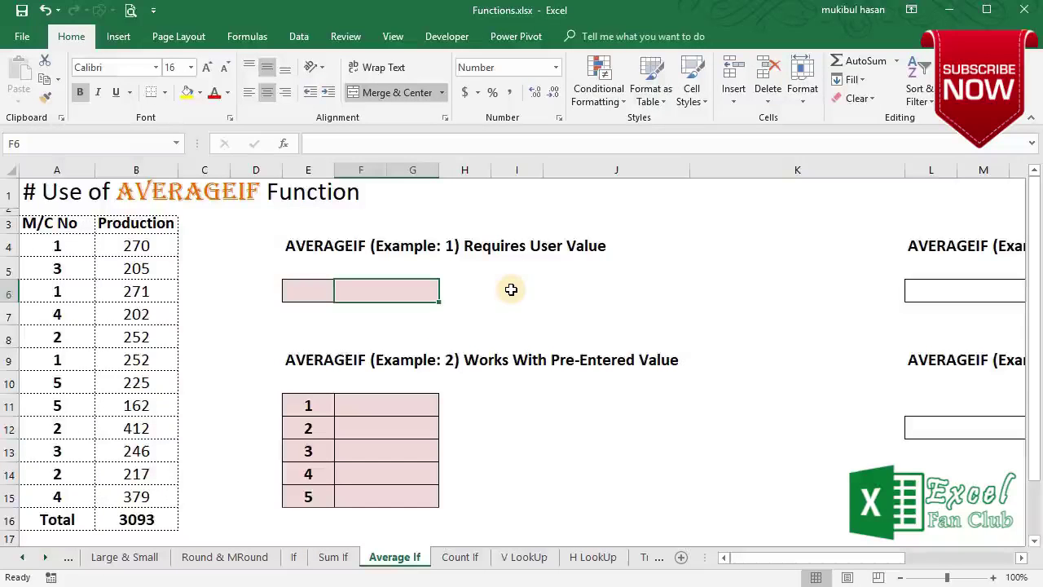
type("=")
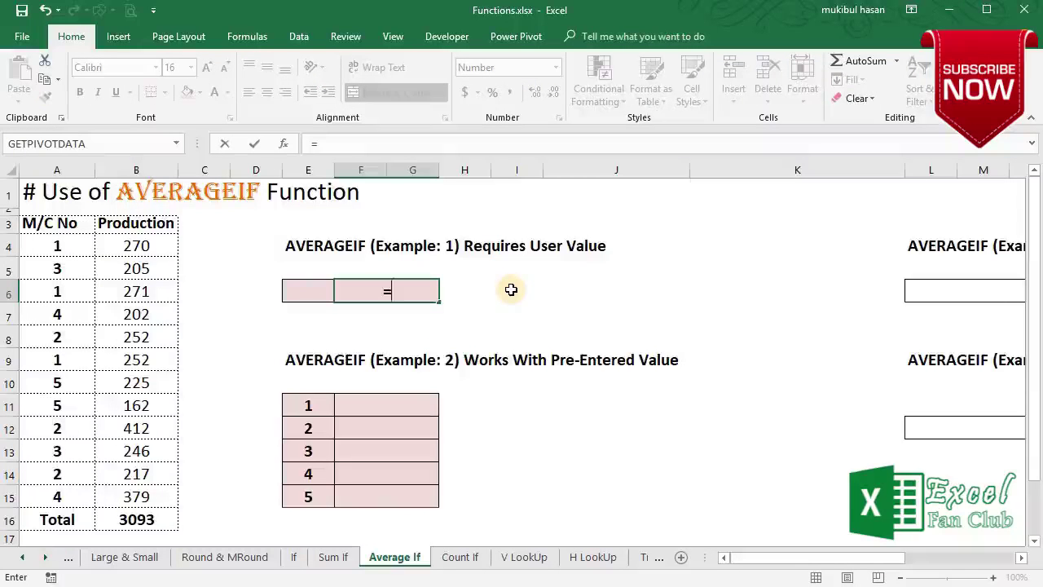
type("ave")
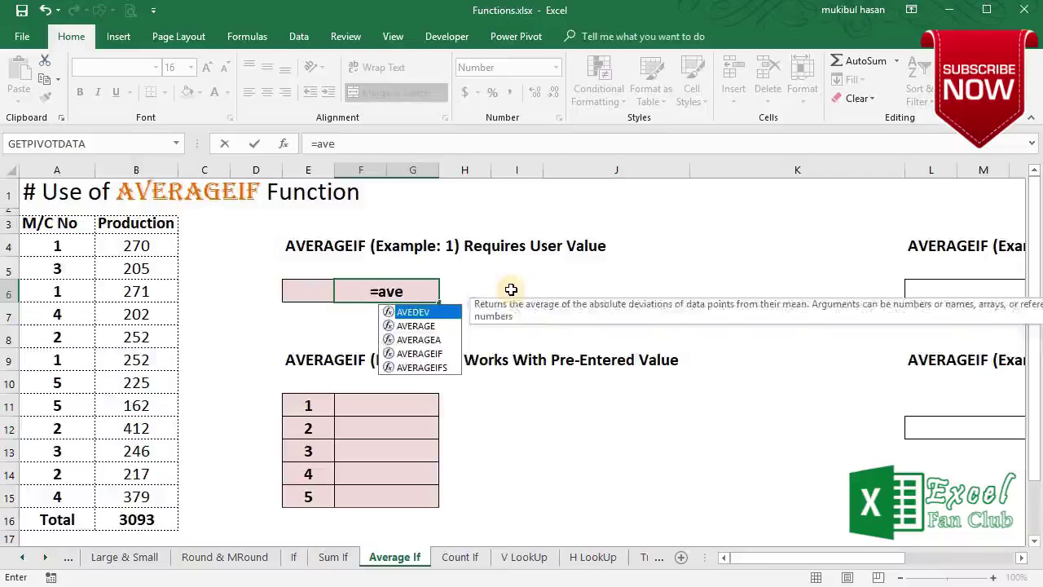
type("rag")
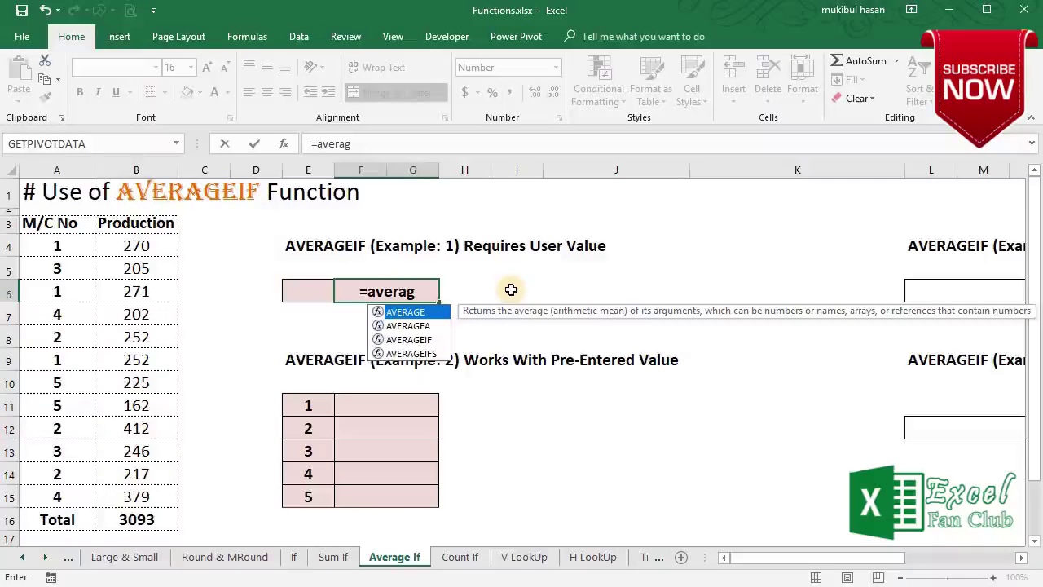
left_click(417, 340)
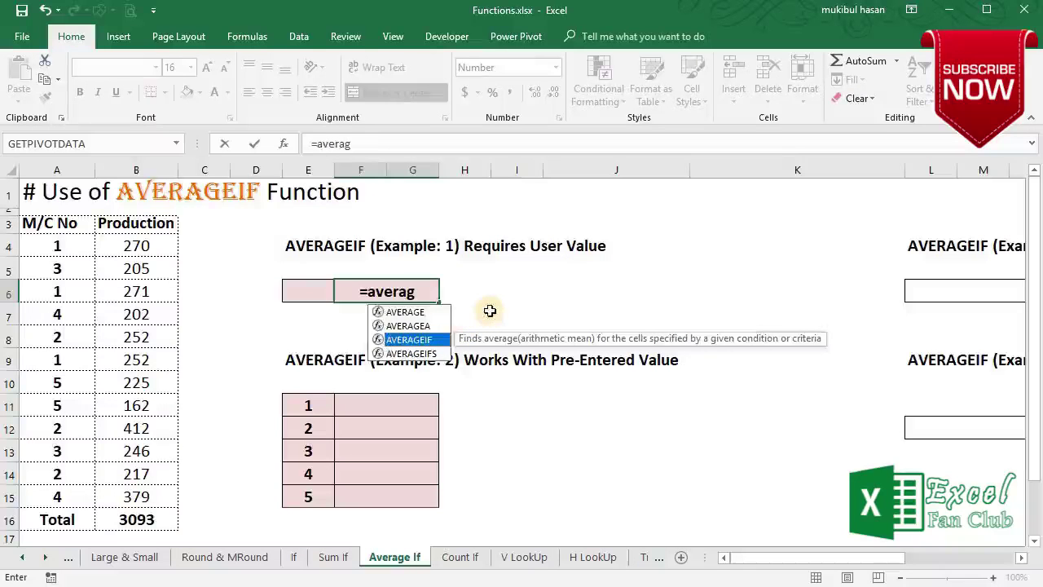
key("Tab")
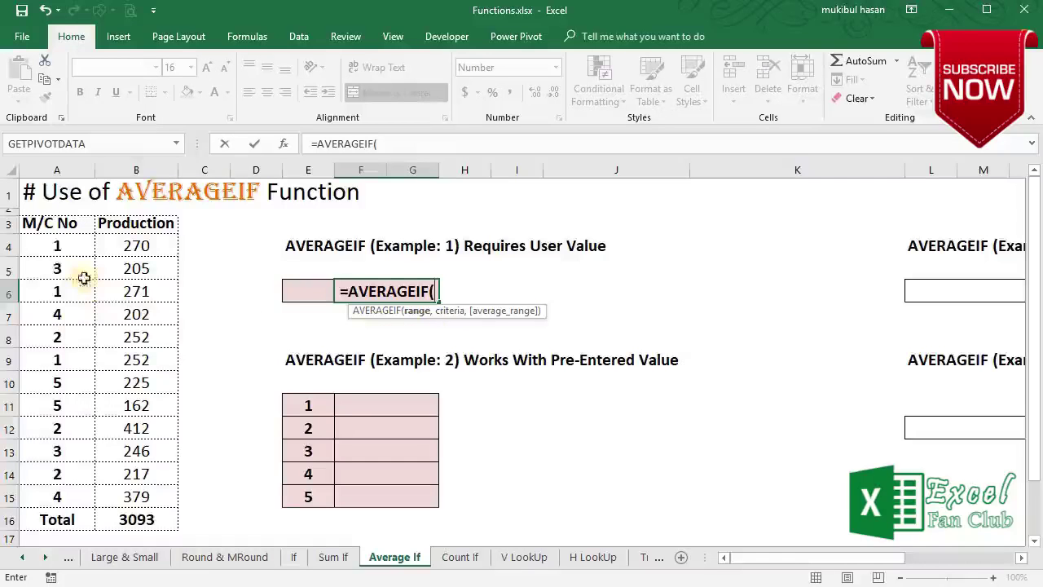
left_click_drag(51, 242, 41, 496)
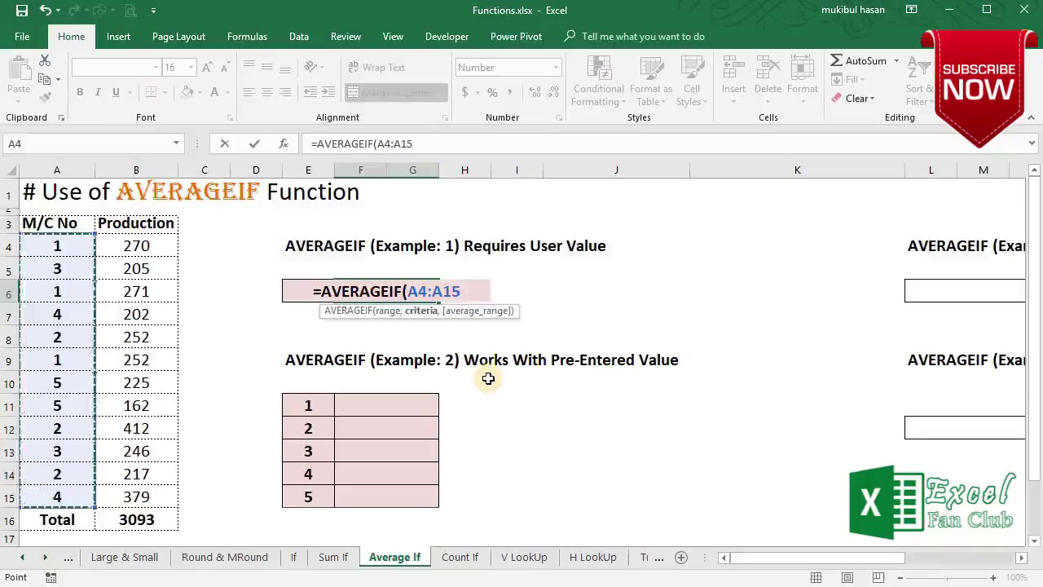
type(",")
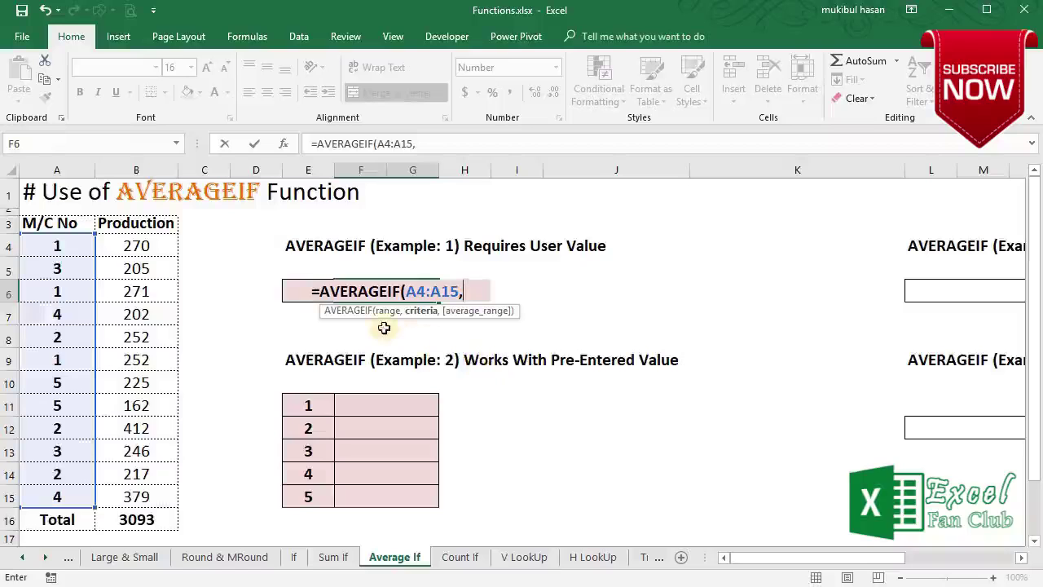
- Complete the F6 formula with E6 as the criteria and the production values B4:B15 as the average range
left_click(304, 290)
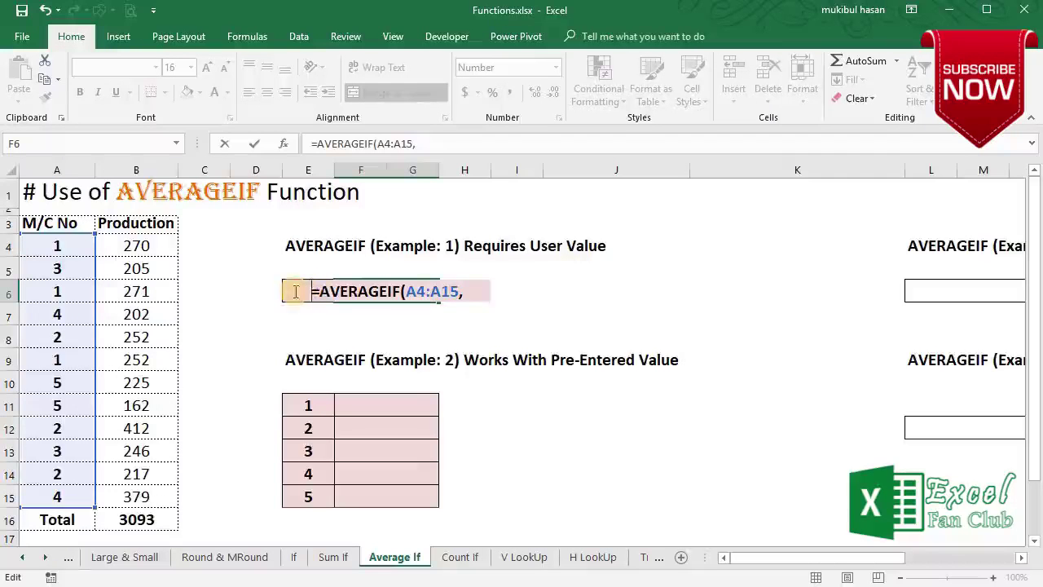
left_click(473, 294)
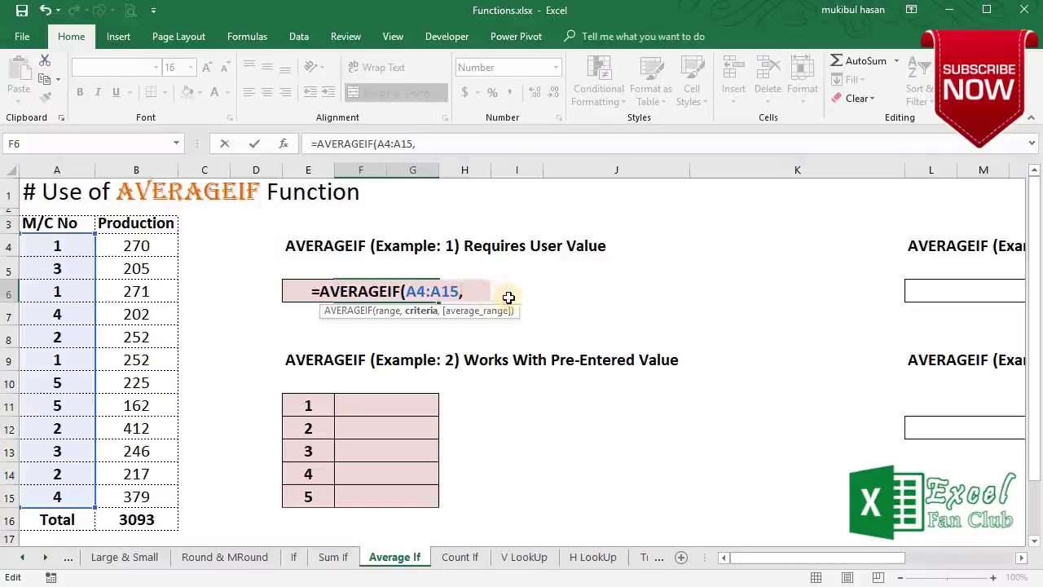
key("F2")
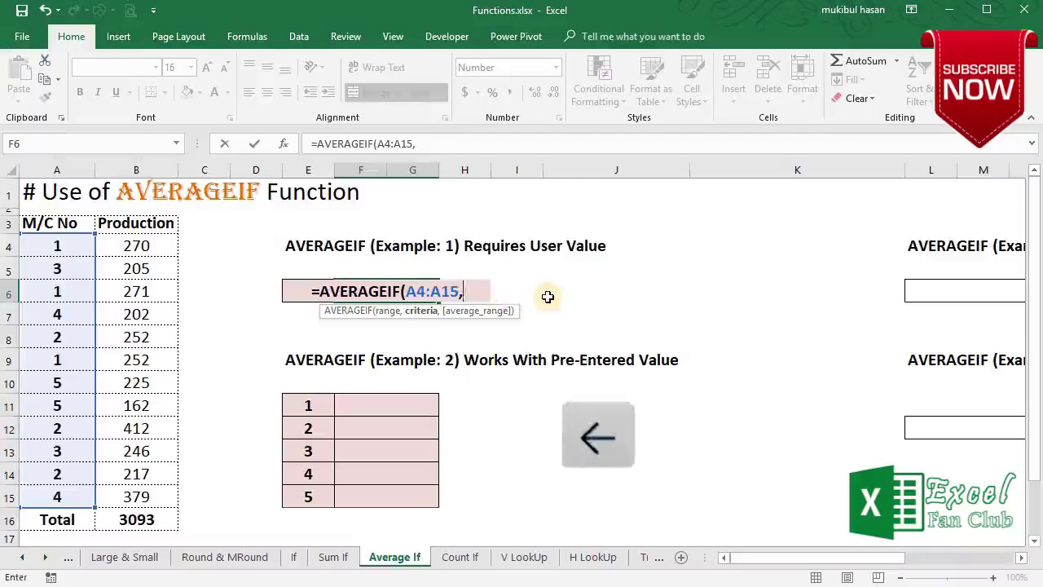
key("Left")
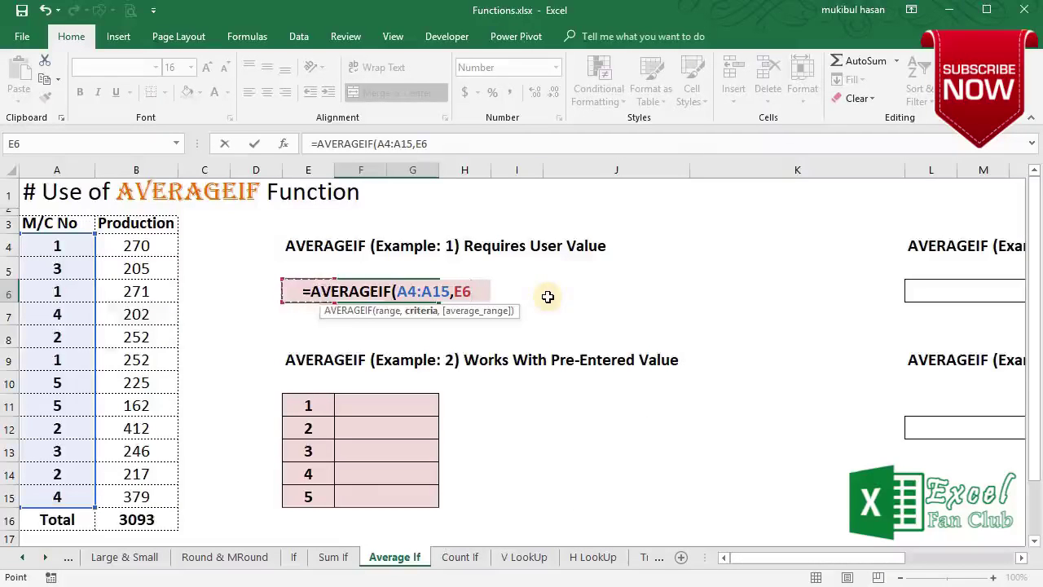
type(",")
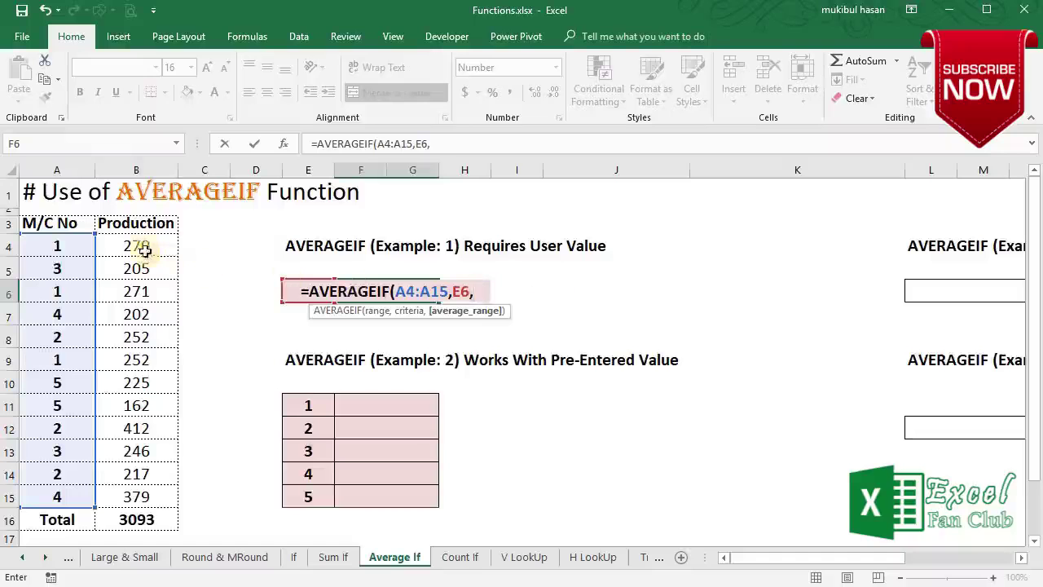
left_click_drag(145, 252, 147, 498)
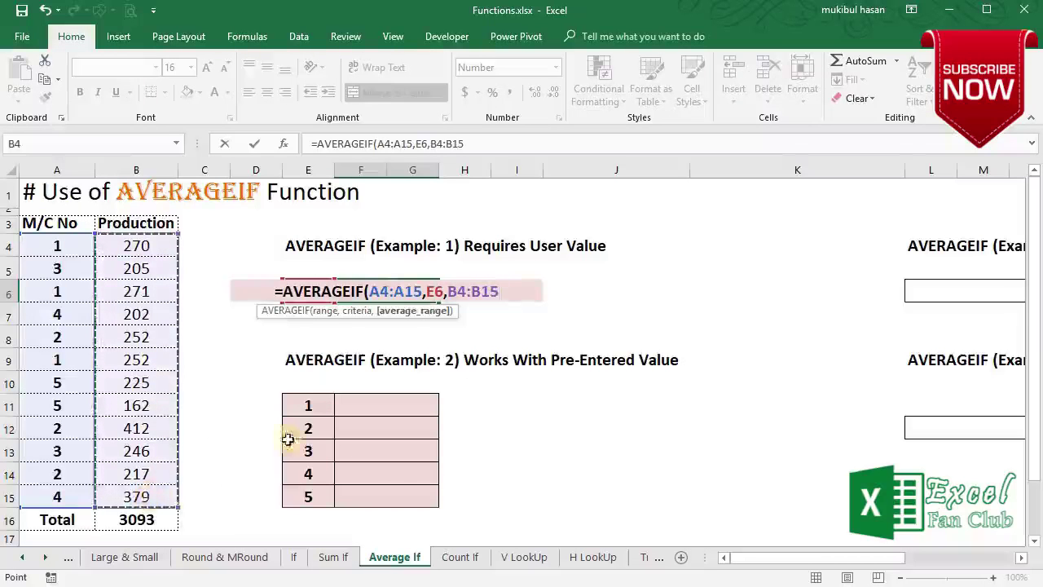
type(")")
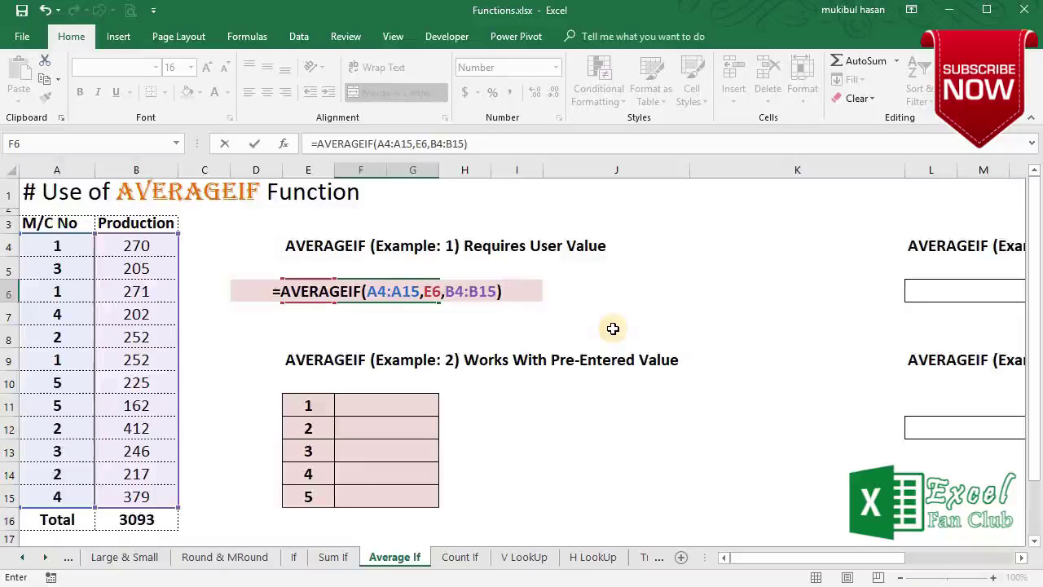
key("ctrl+Return")
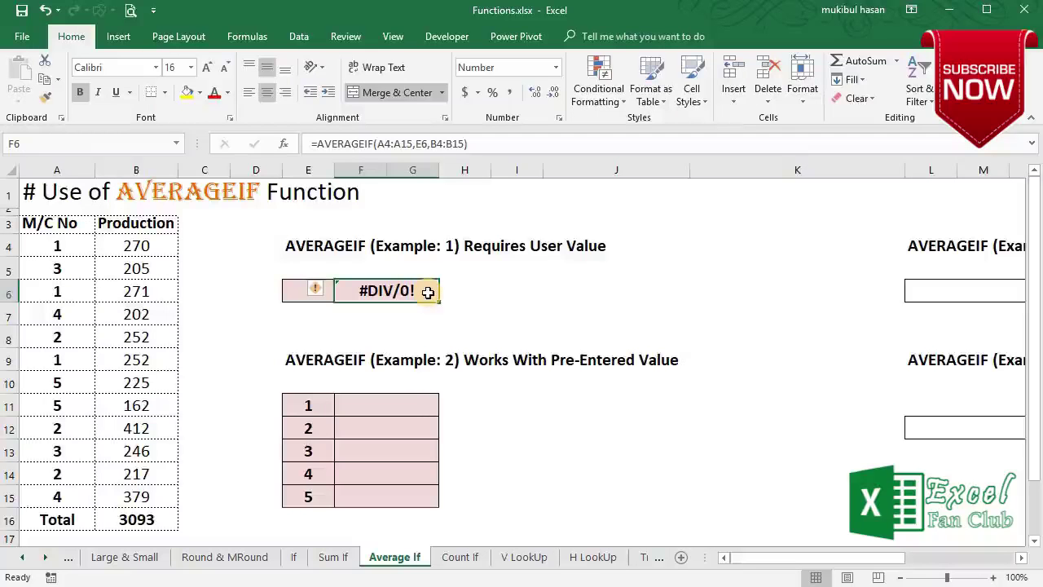
- Test the Example 1 formula by entering machine number 1 in E6, followed by machine number 4
left_click(289, 291)
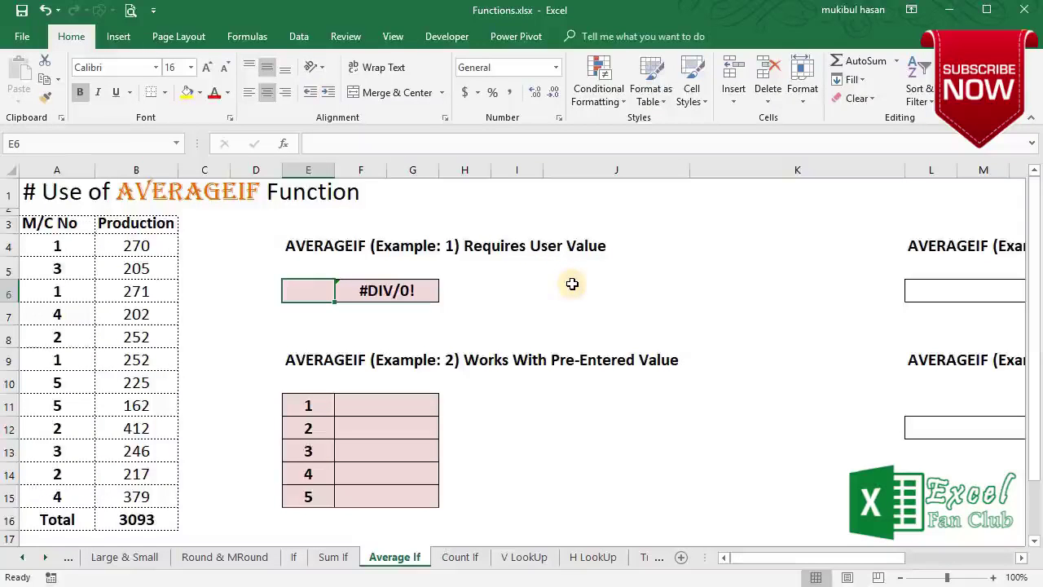
type("1")
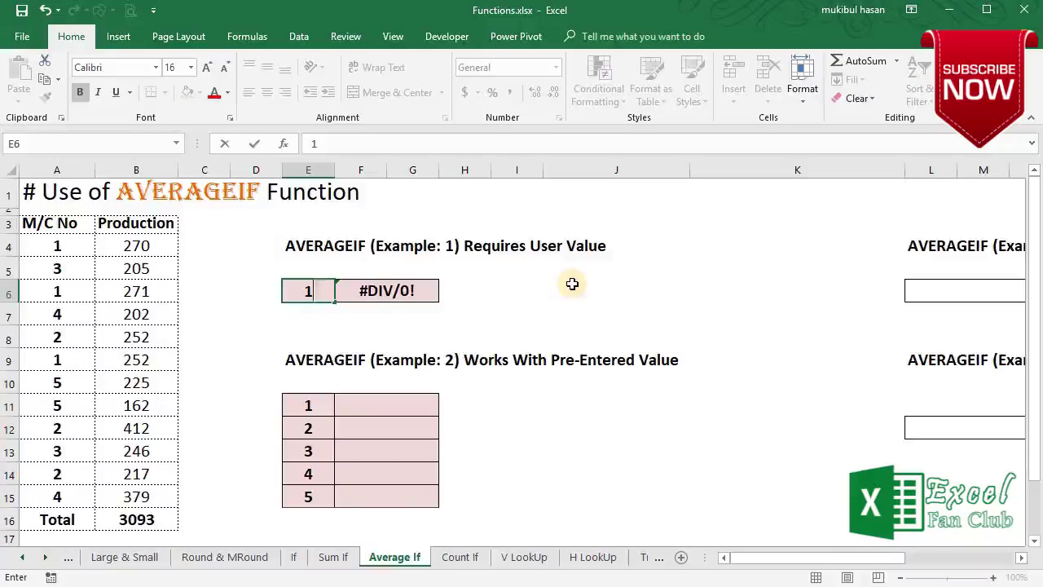
key("ctrl+Return")
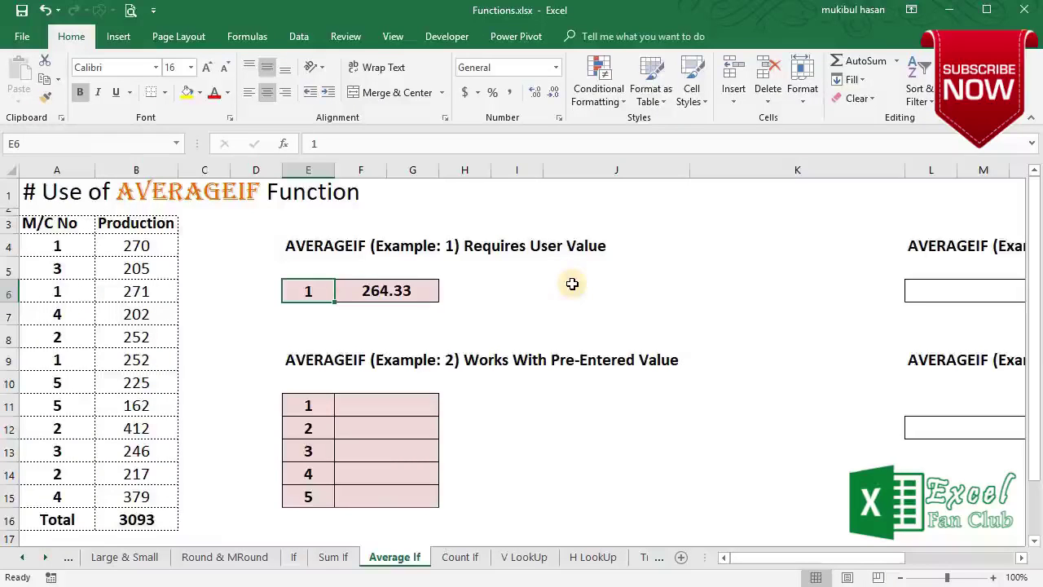
type("4")
key("ctrl+Return")
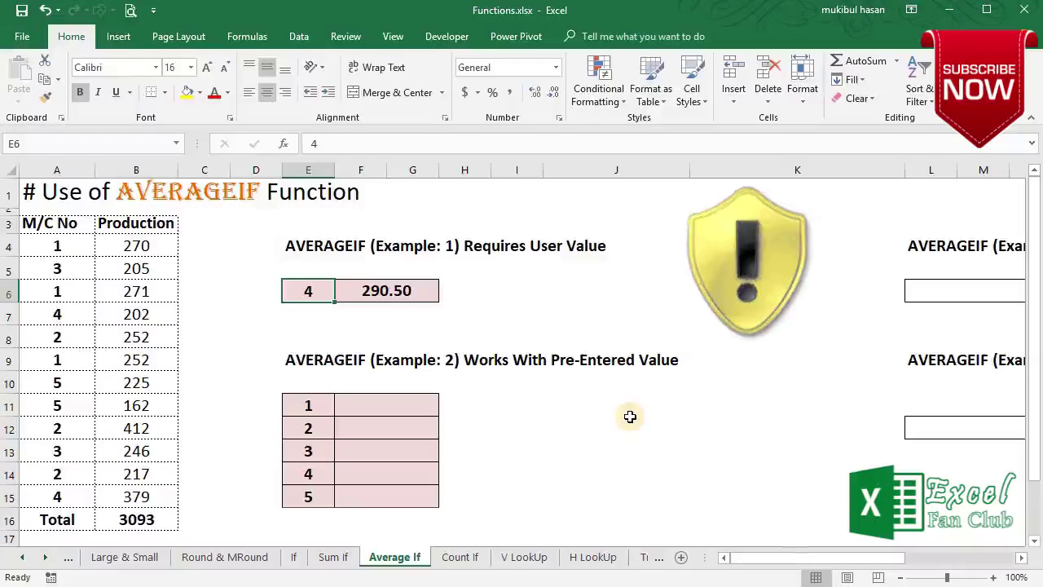
- Start an AVERAGEIF formula in the Example 2 cell F11, using machine numbers A4:A15 as the range
left_click(401, 405)
type("=a")
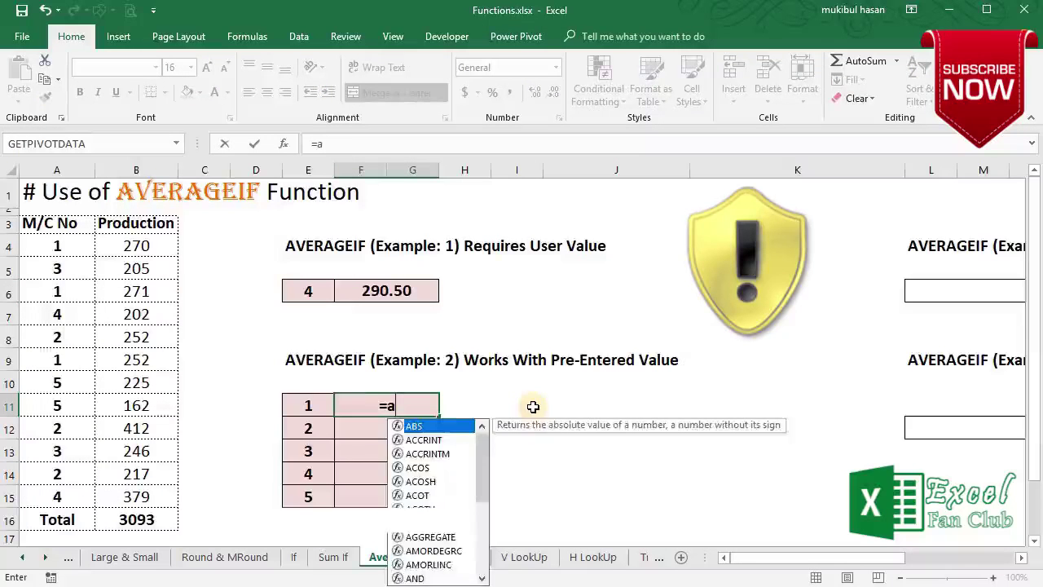
type("vera")
key("Down")
key("Down")
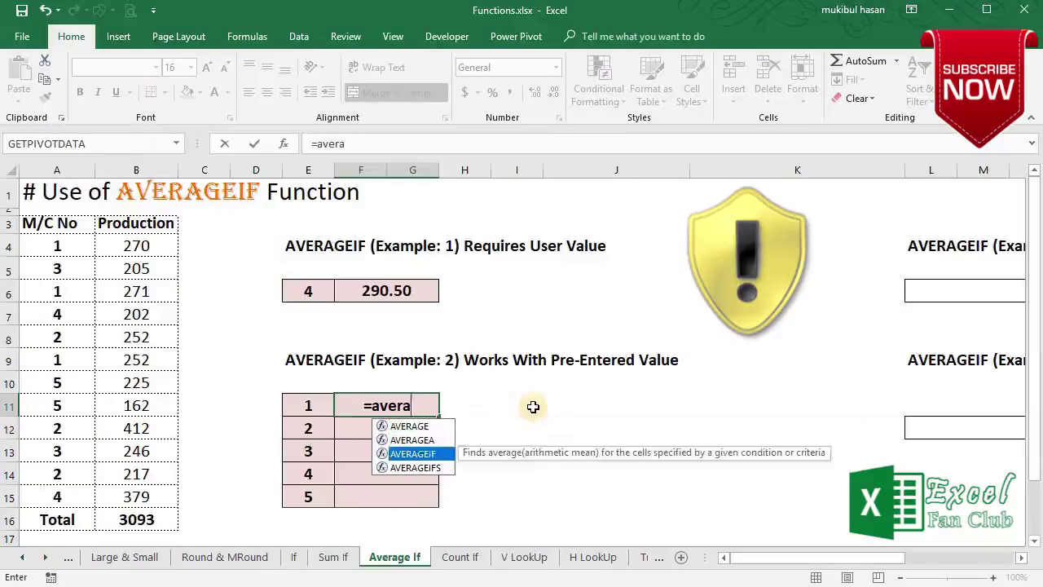
key("Tab")
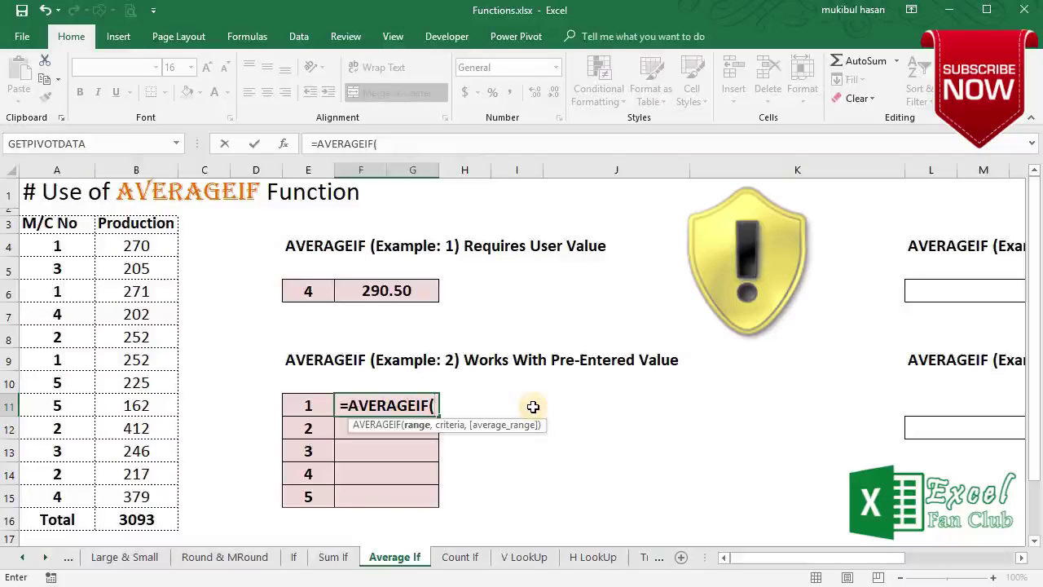
left_click_drag(55, 244, 48, 498)
type(",")
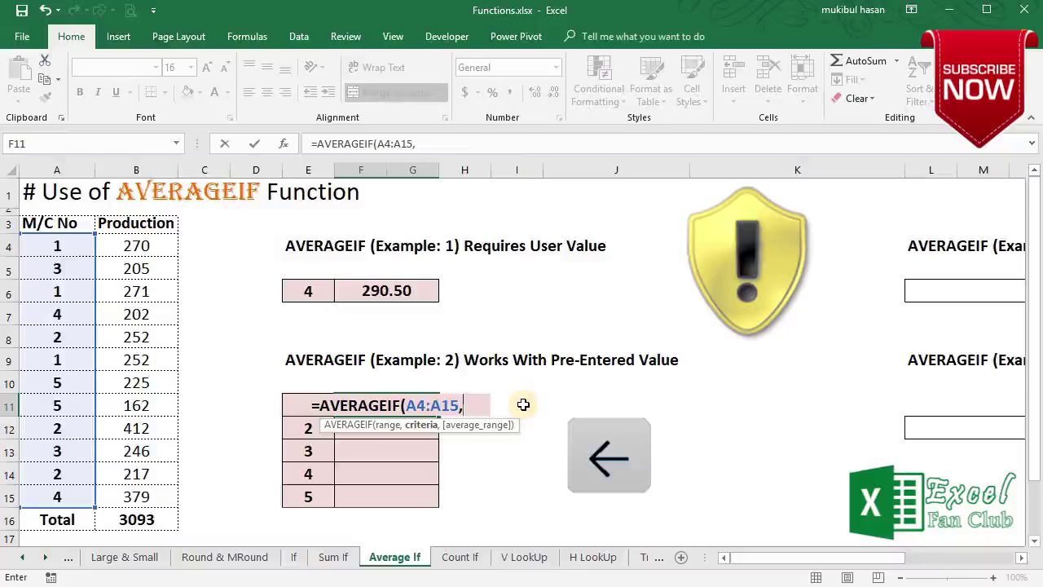
- Complete the F11 formula with E11 as the criteria and B4:B15 as the average range
key("Left")
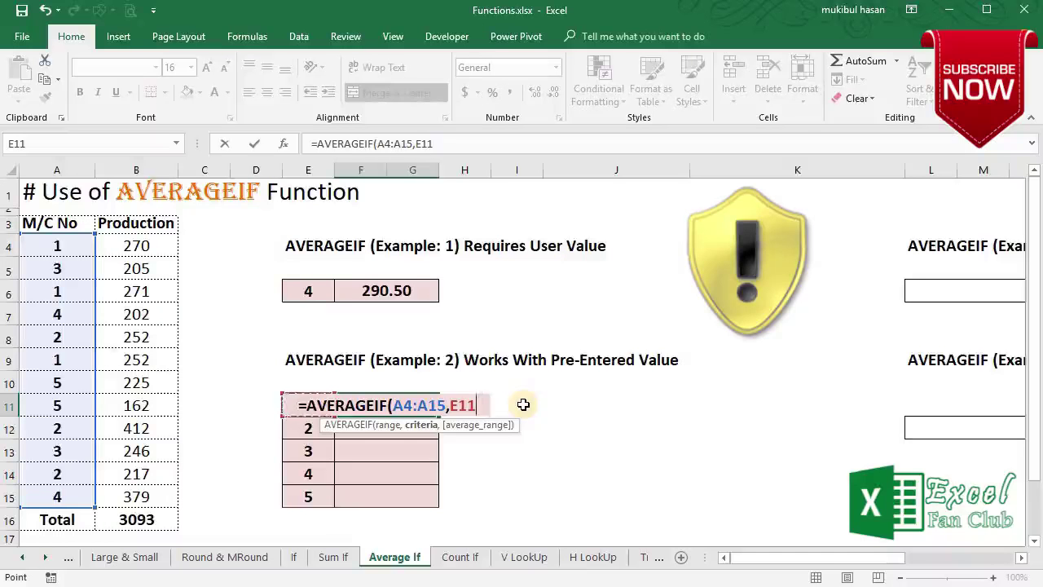
type(",")
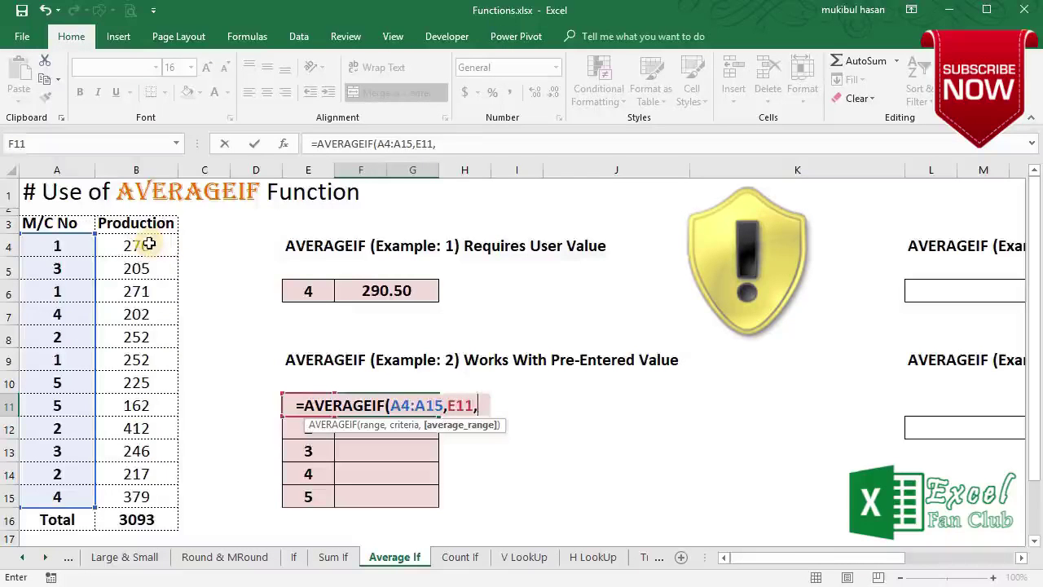
left_click_drag(145, 244, 133, 498)
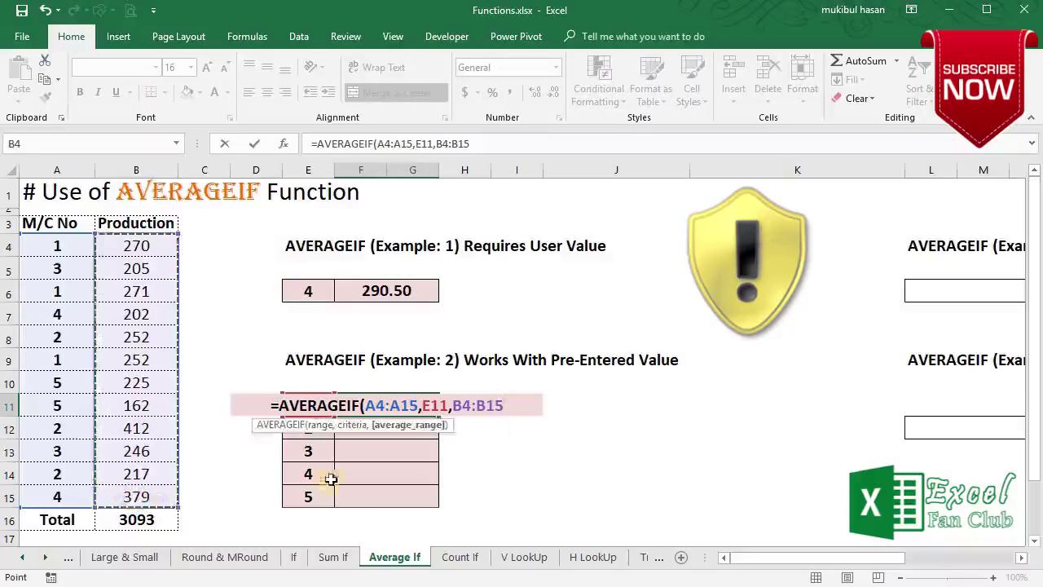
type(")")
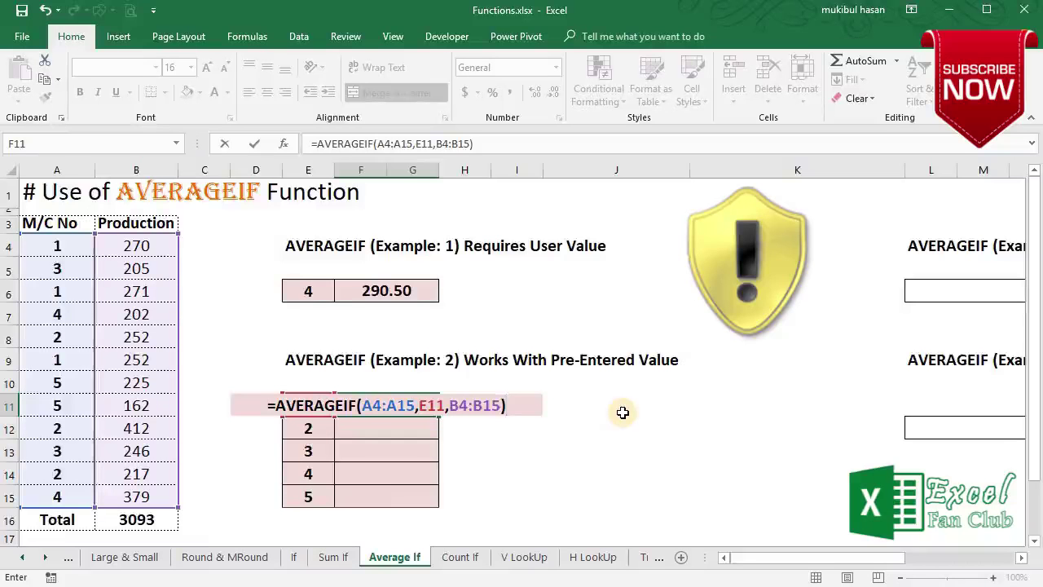
key("ctrl+Return")
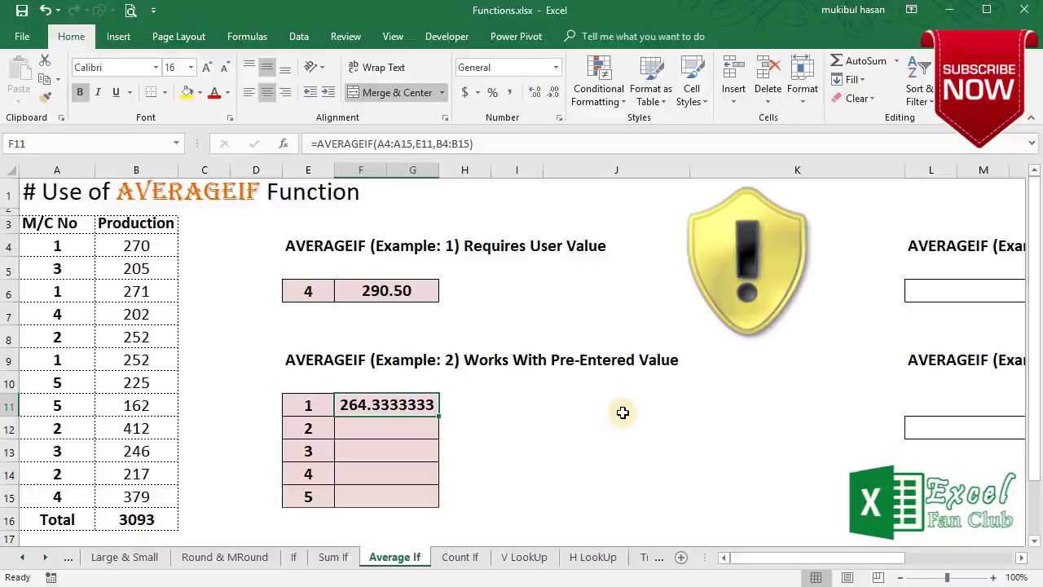
- Format F11 to two decimal places and copy its formula down through F15
left_click(557, 92)
left_click(557, 92)
left_click(535, 92)
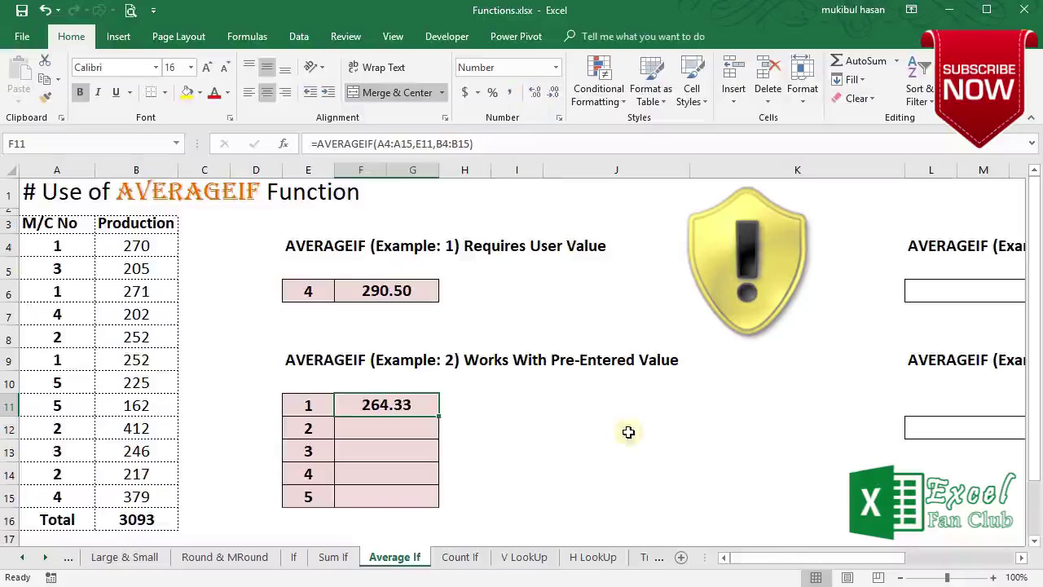
left_click_drag(436, 422, 414, 498)
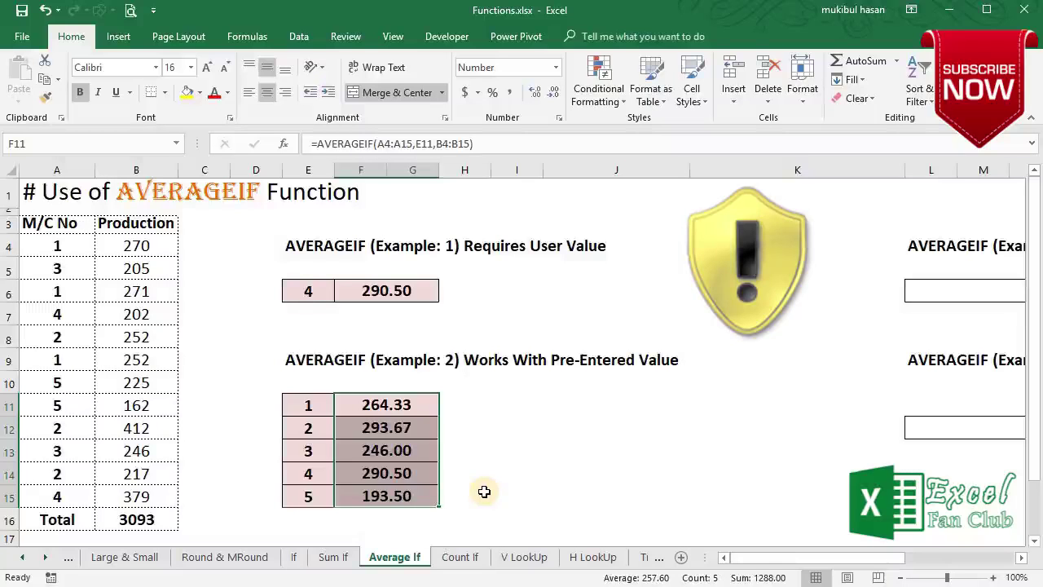
- Examine how the range, criteria and average-range references shift in the copied AVERAGEIF formulas from F11 down through F14
left_click(428, 407)
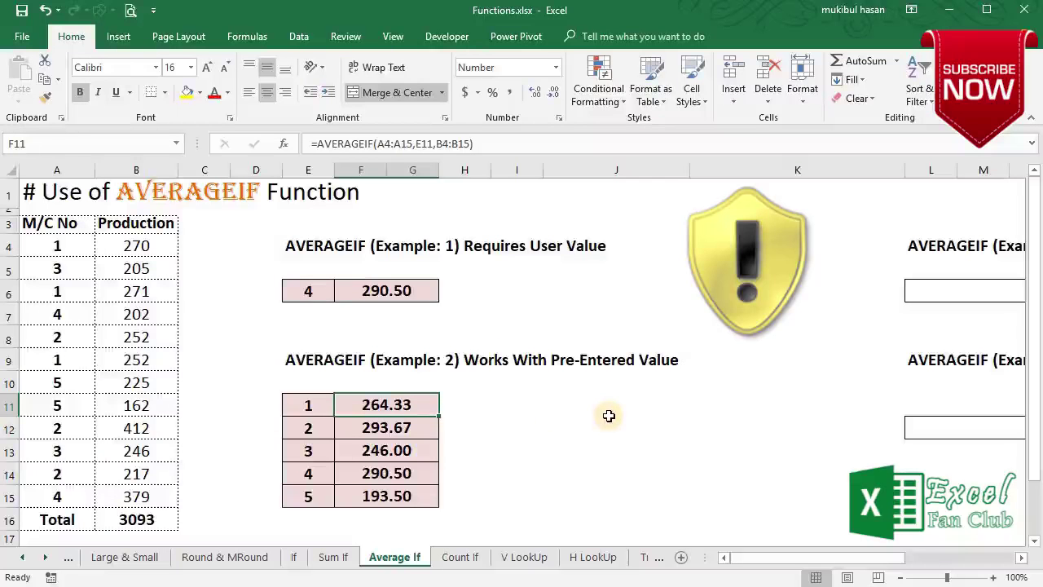
key("F2")
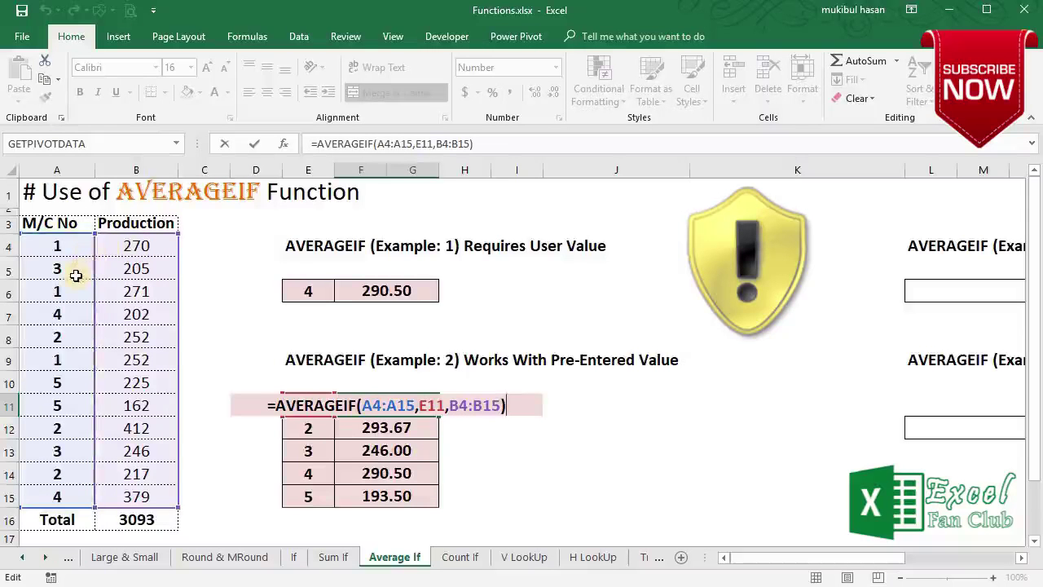
key("Return")
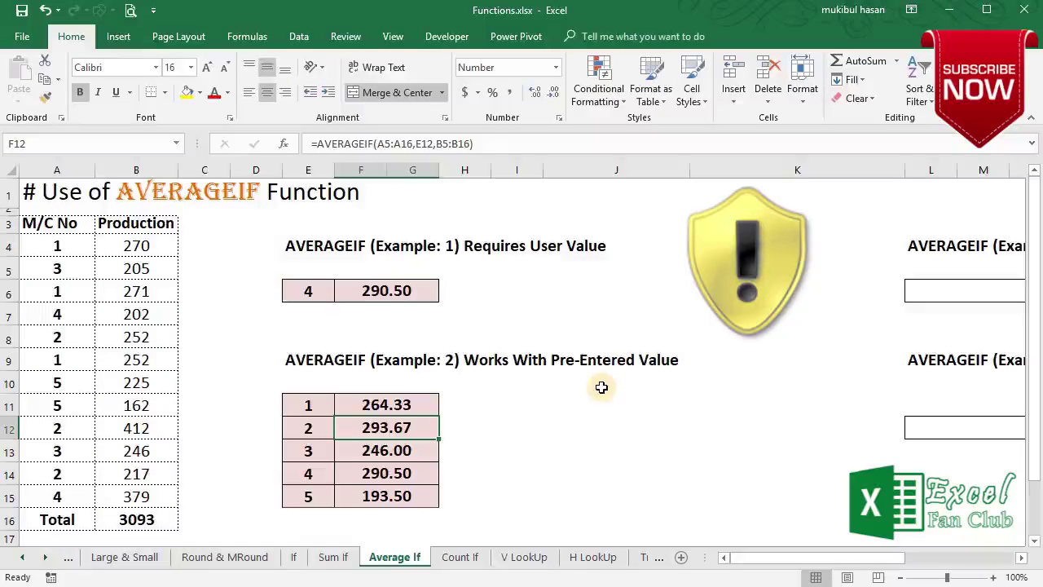
key("F2")
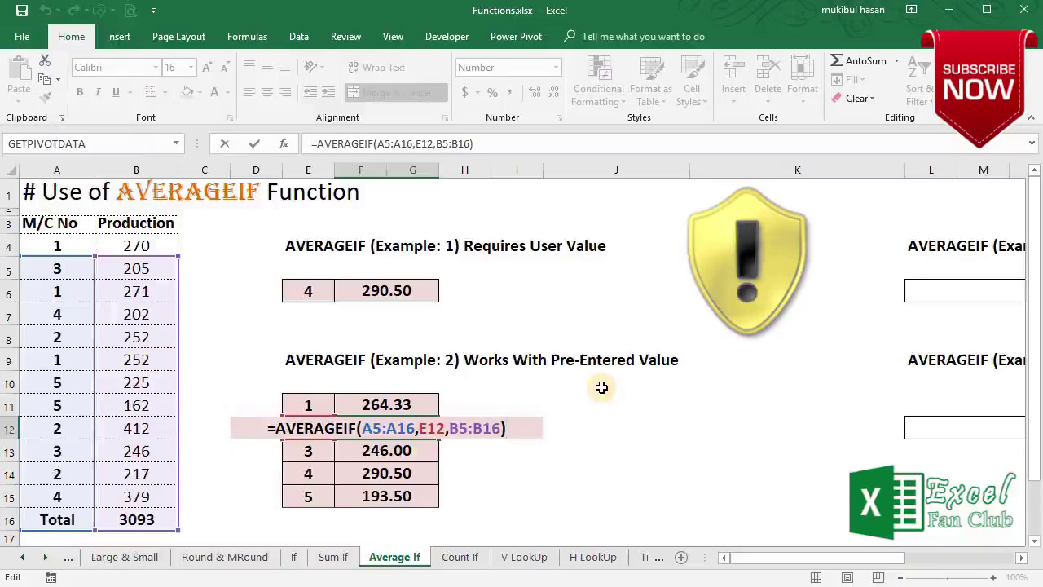
key("Return")
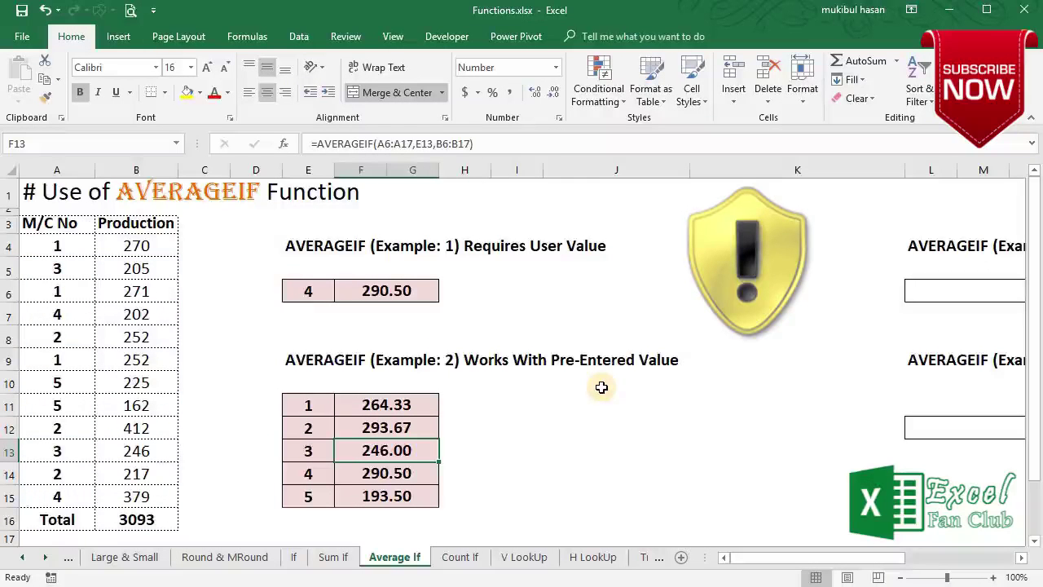
key("F2")
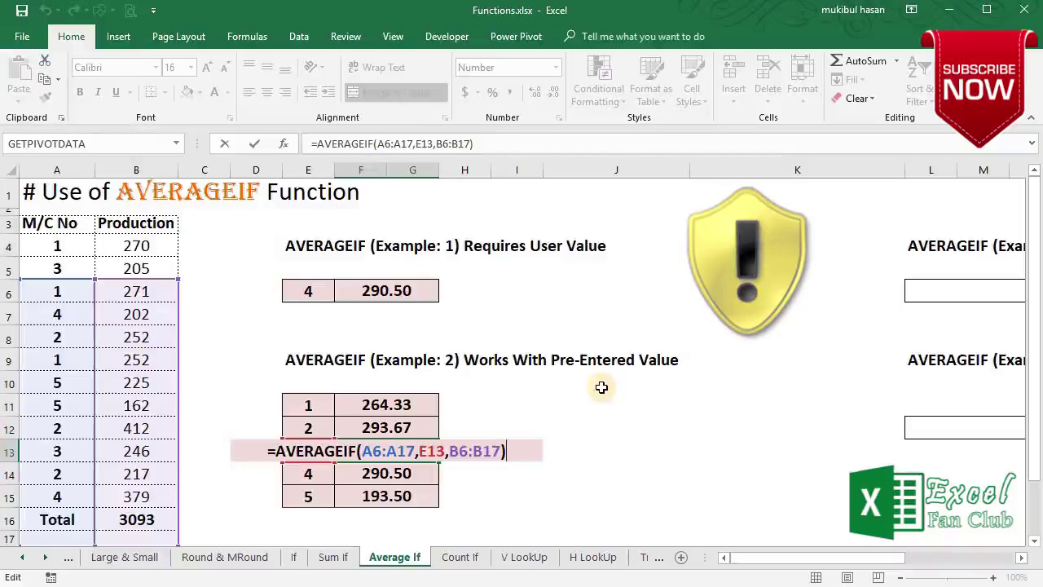
key("Return")
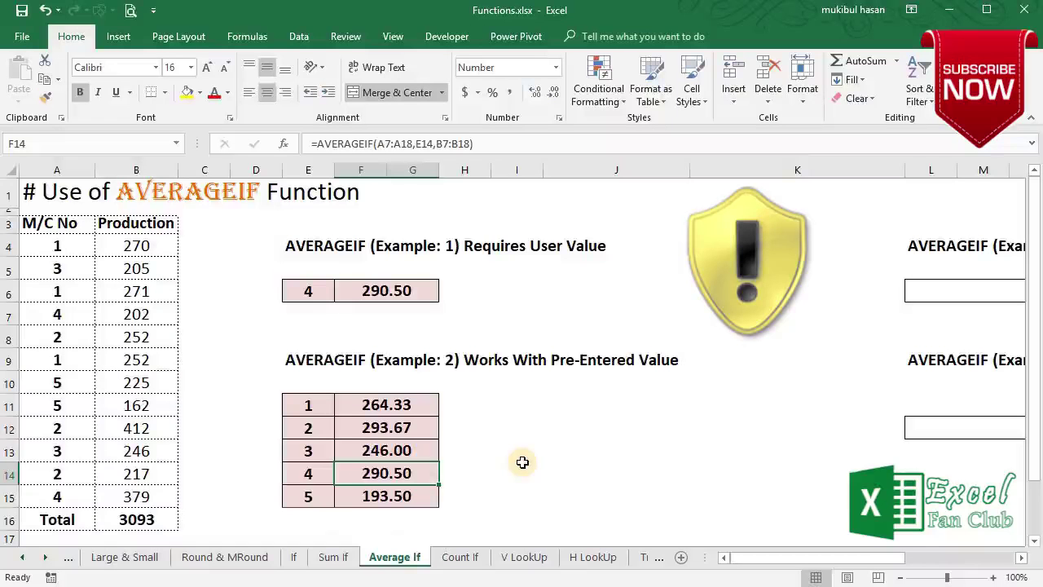
key("F2")
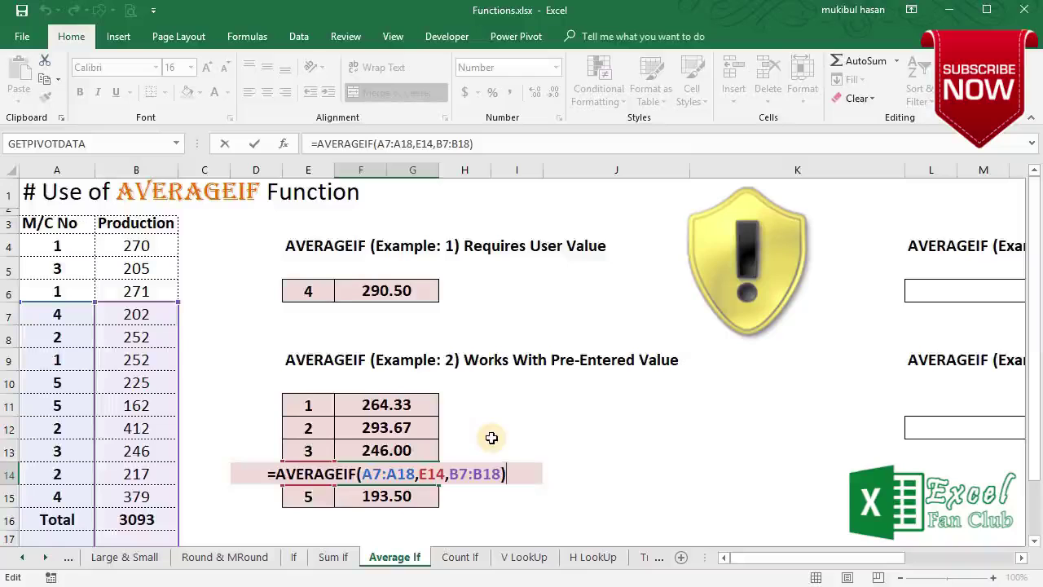
key("Return")
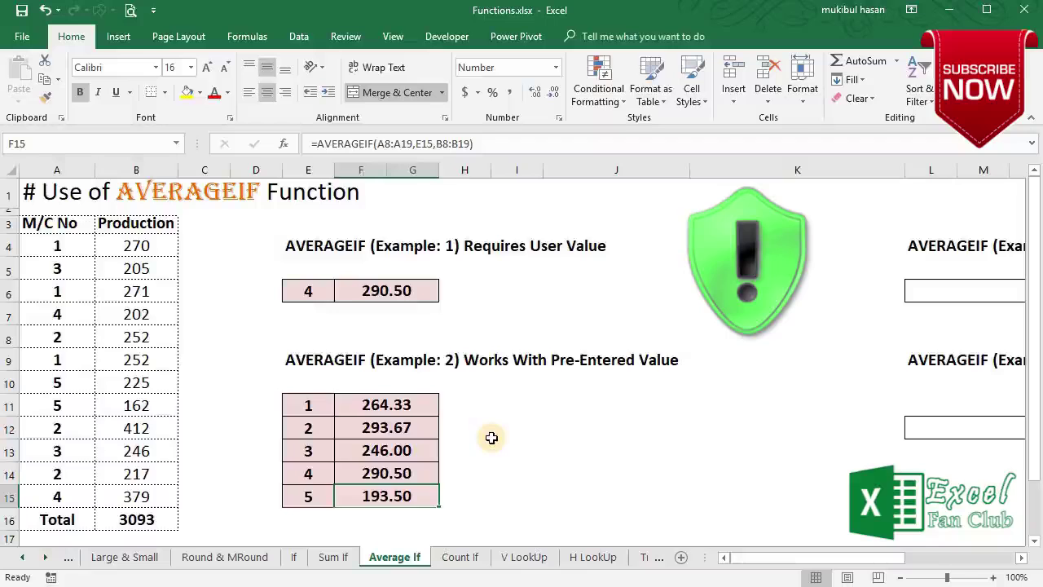
- Make both ranges in the F11 formula absolute, as $A$4:$A$15 and $B$4:$B$15, keeping E11 relative
left_click(431, 407)
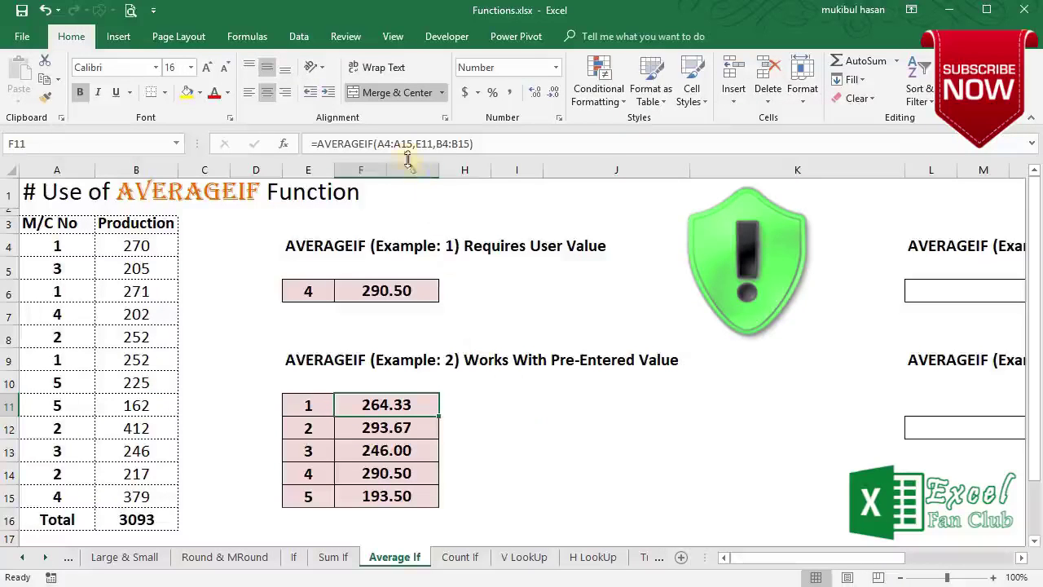
left_click(383, 144)
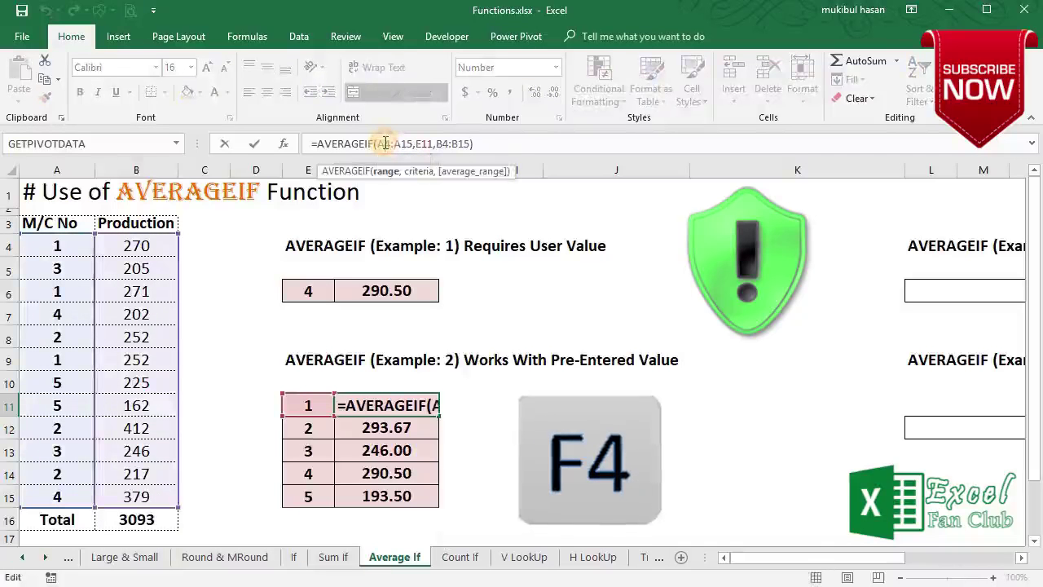
key("F4")
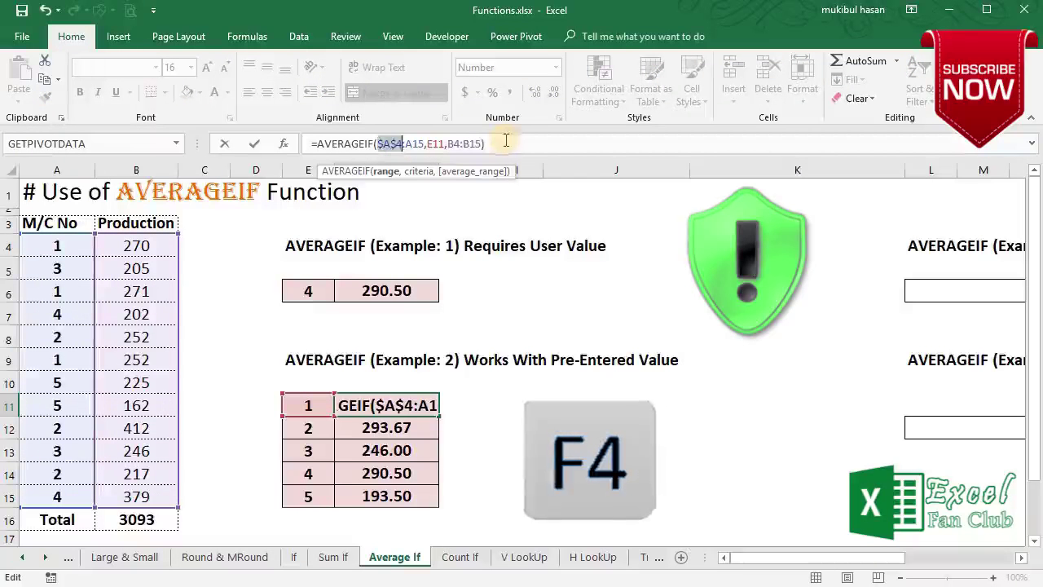
left_click(414, 144)
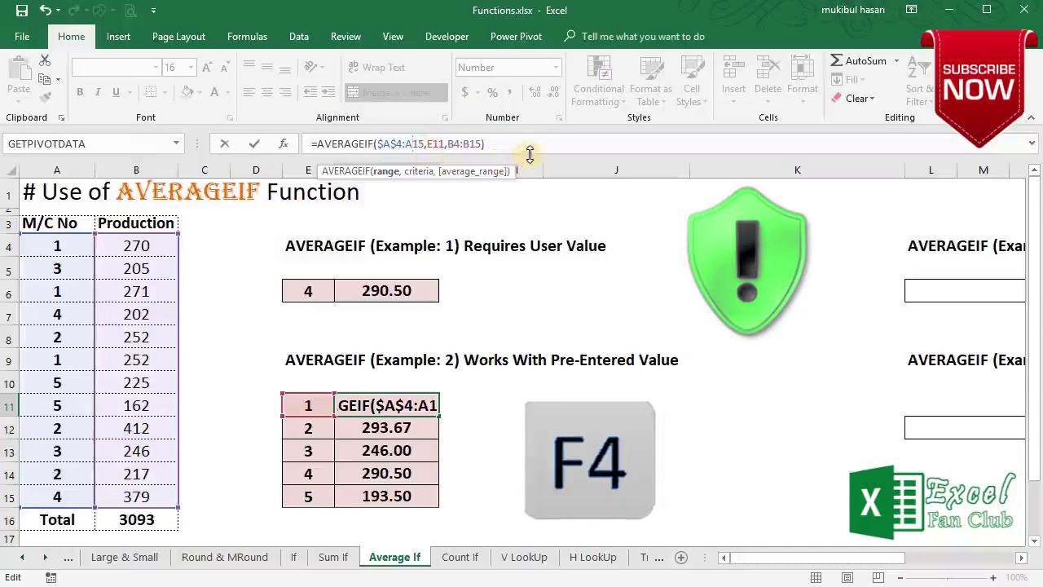
key("F4")
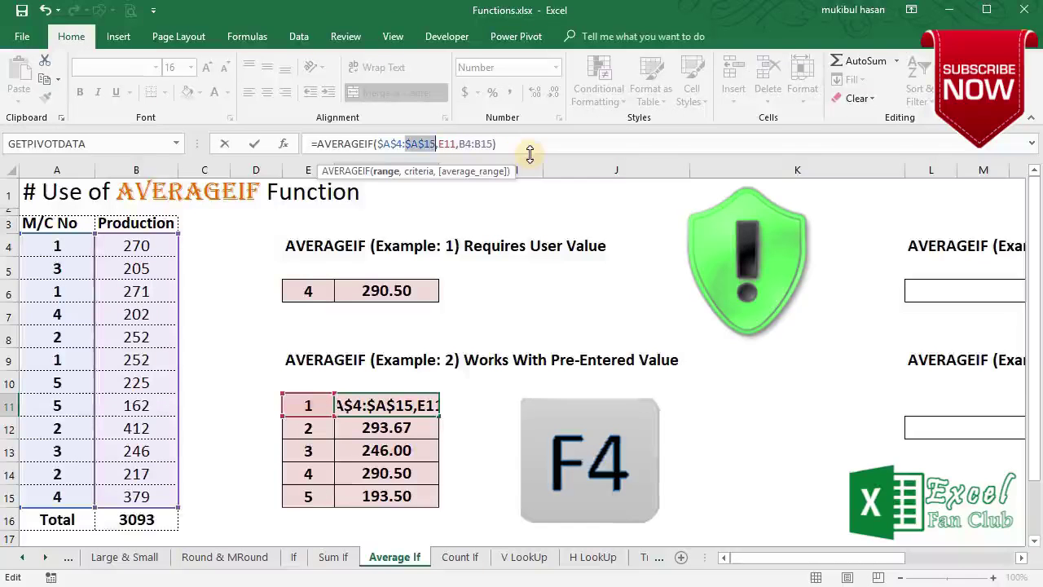
left_click(466, 145)
key("F4")
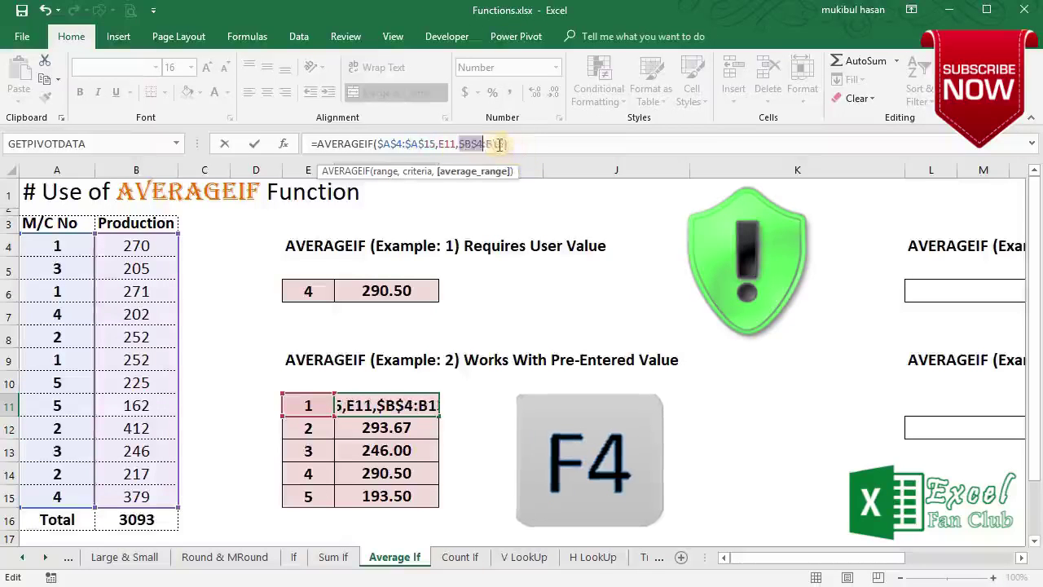
left_click(499, 144)
key("F4")
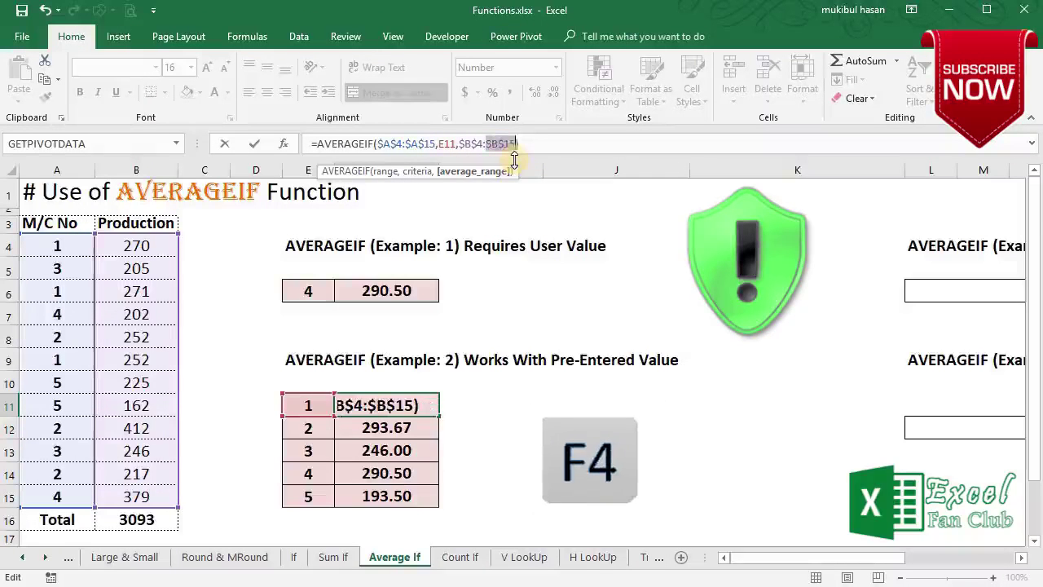
key("ctrl+Return")
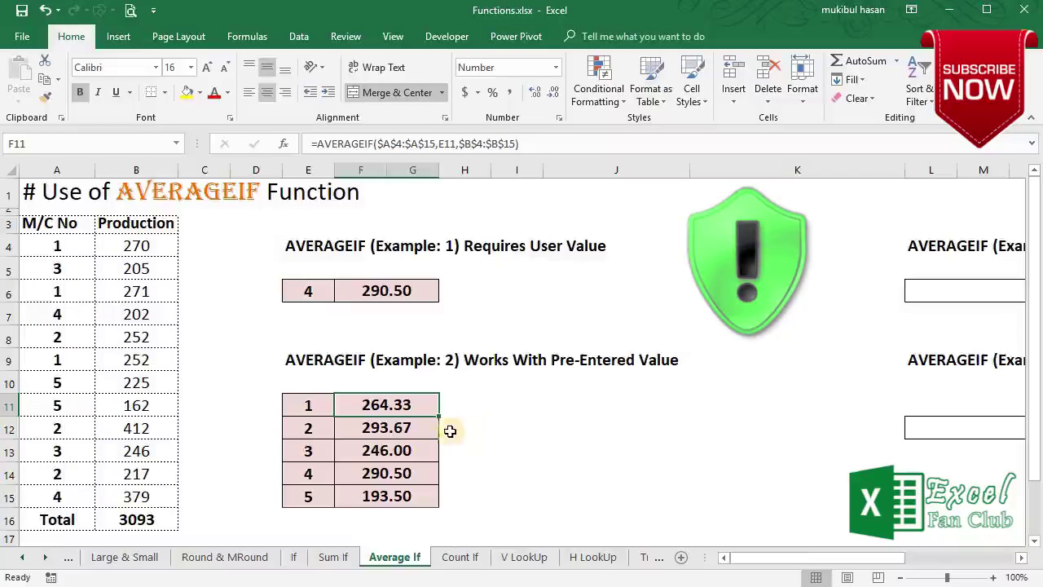
- Copy the F11 formula with the absolute ranges down through F15
left_click_drag(438, 416, 435, 496)
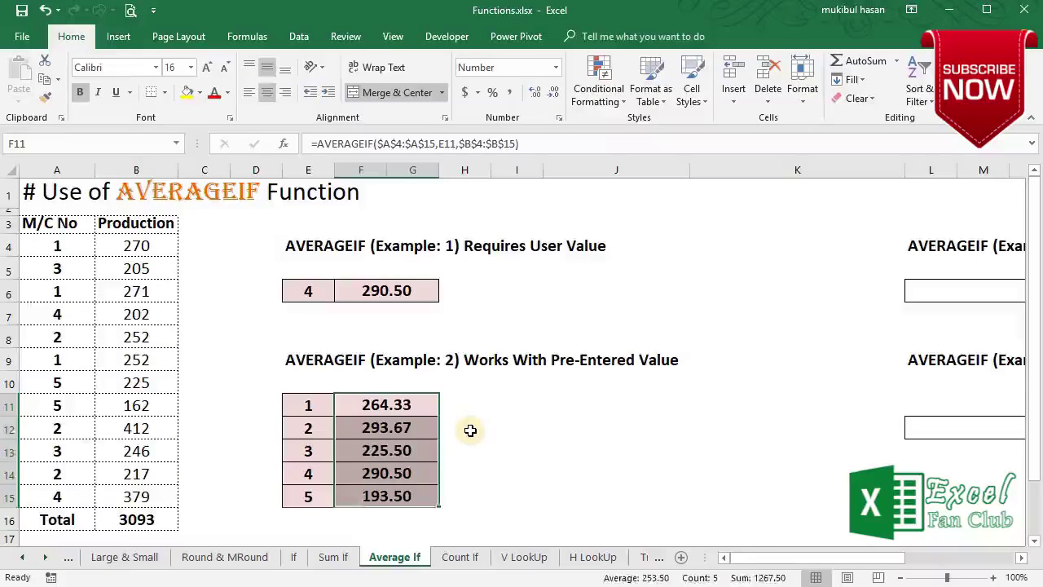
key("ctrl+z")
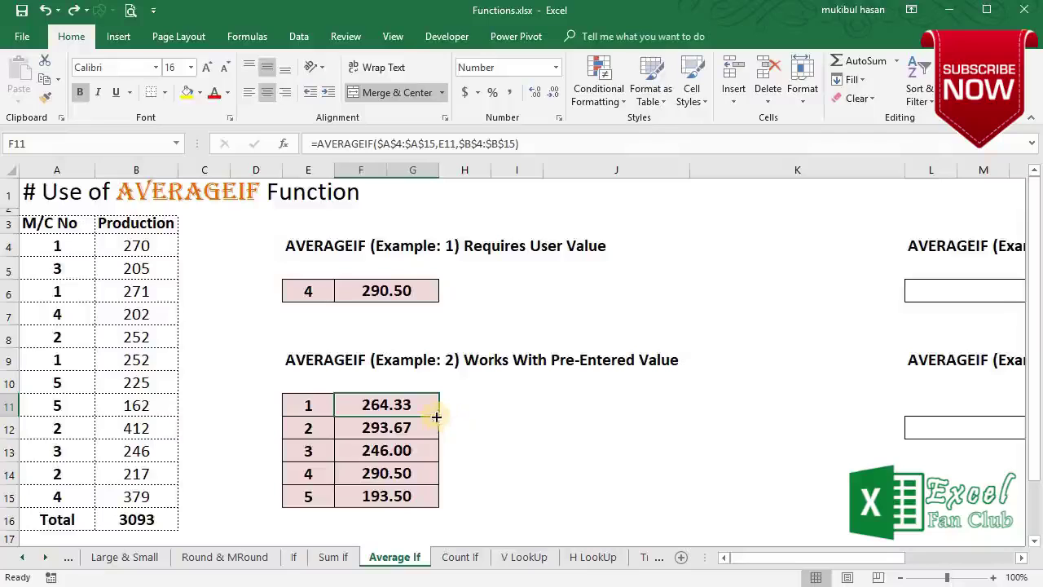
left_click_drag(439, 416, 433, 503)
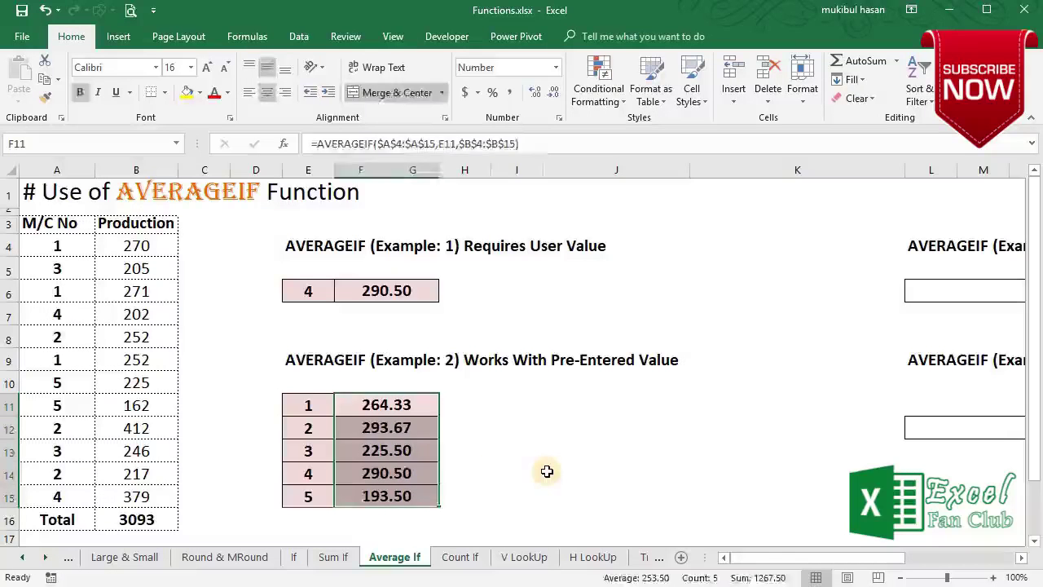
key("Right")
key("Right")
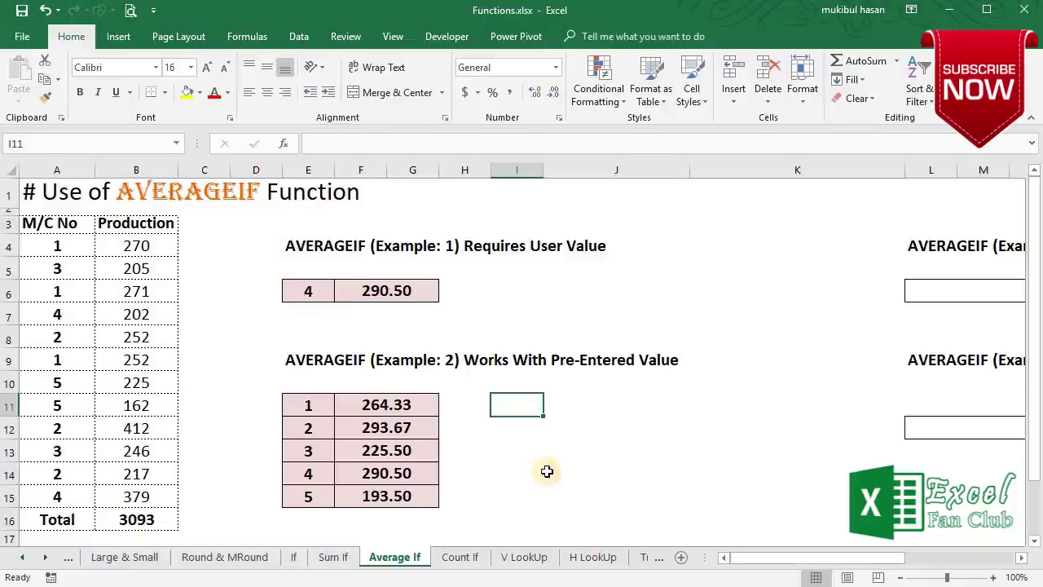
- Narrow column K and hide columns E through J beside Examples 3 and 4
left_click_drag(904, 170, 698, 170)
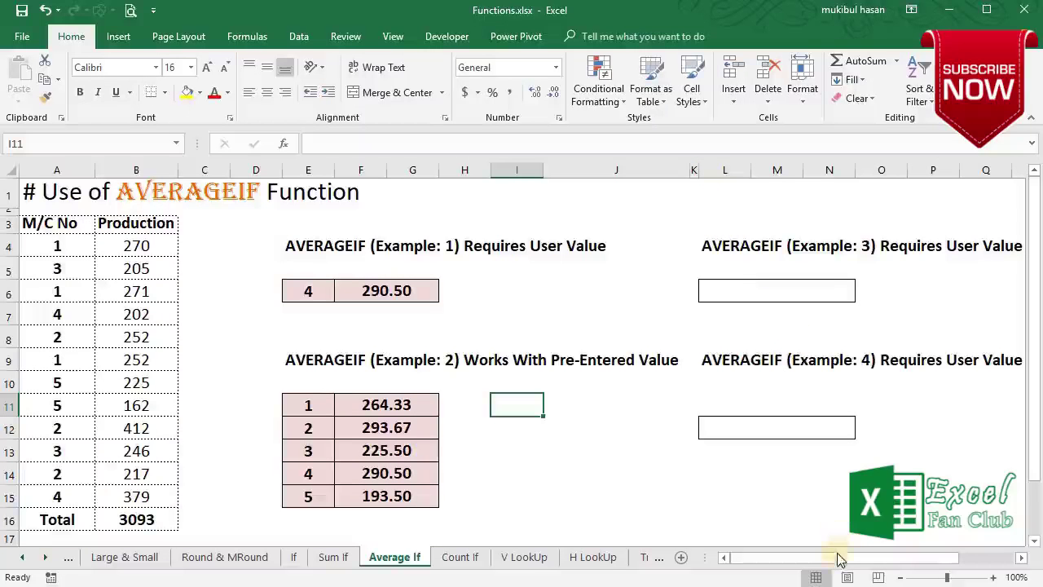
left_click_drag(834, 557, 978, 559)
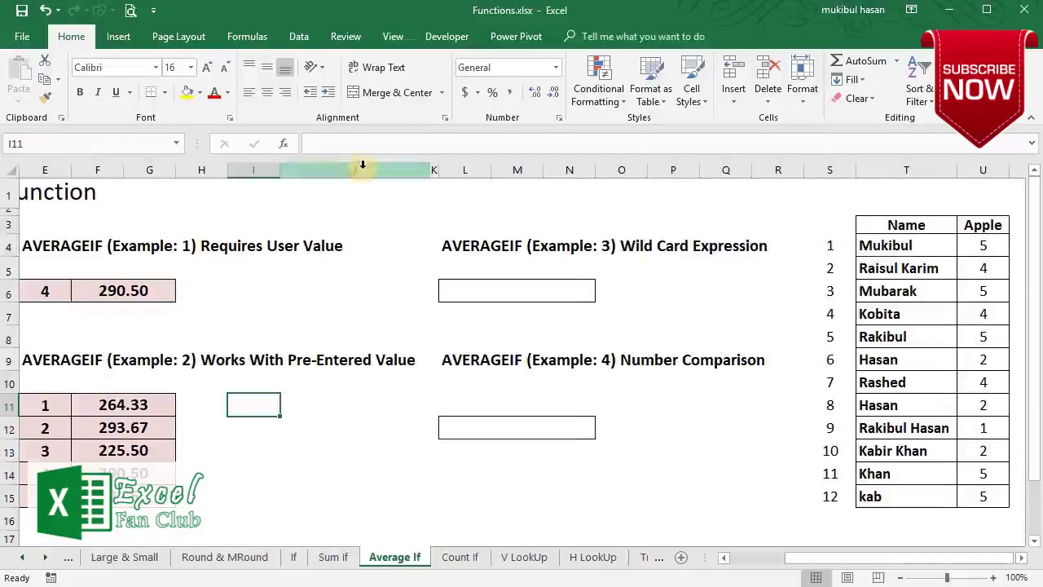
left_click_drag(351, 166, 301, 162)
key("ctrl+0")
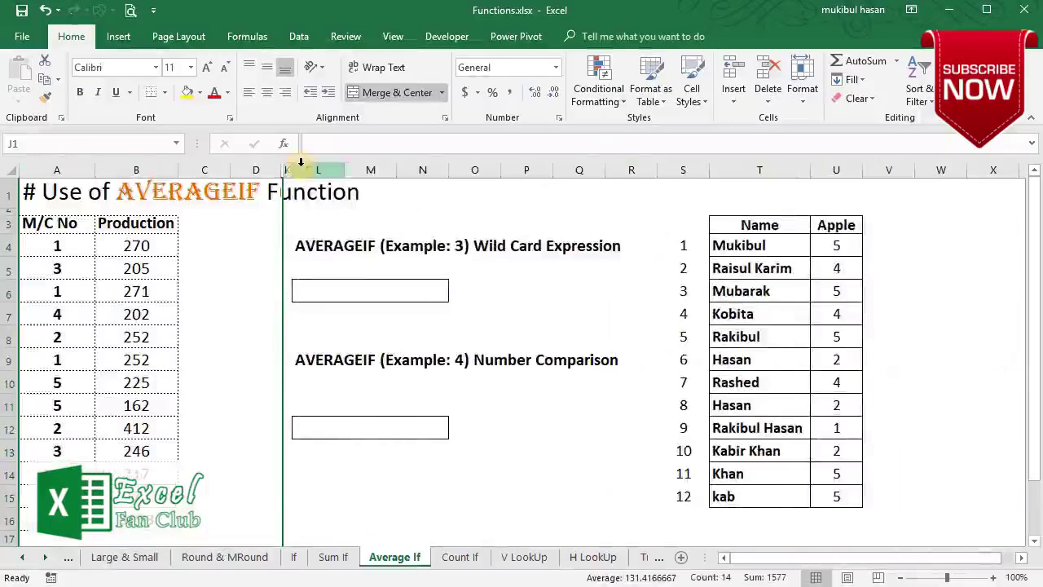
left_click(276, 346)
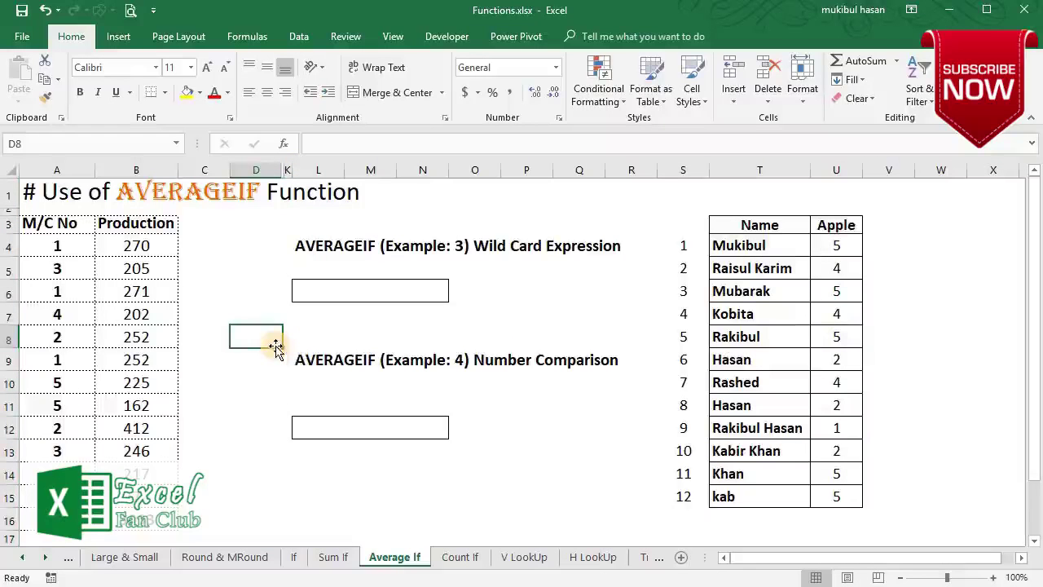
- Start an AVERAGEIF formula in the Example 3 cell L6, using the names in T4:T15 as the range
left_click(350, 290)
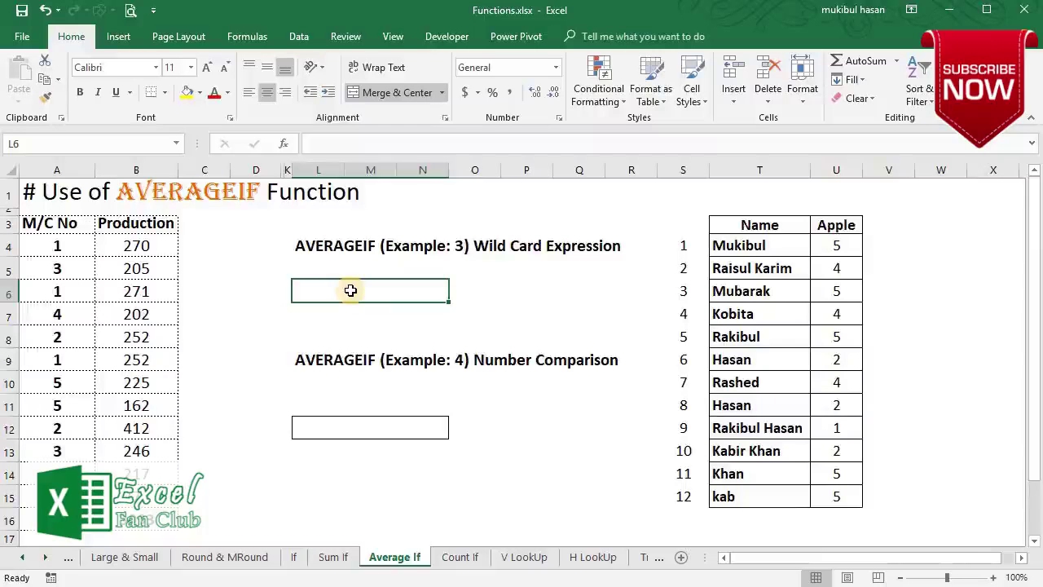
type("=ave")
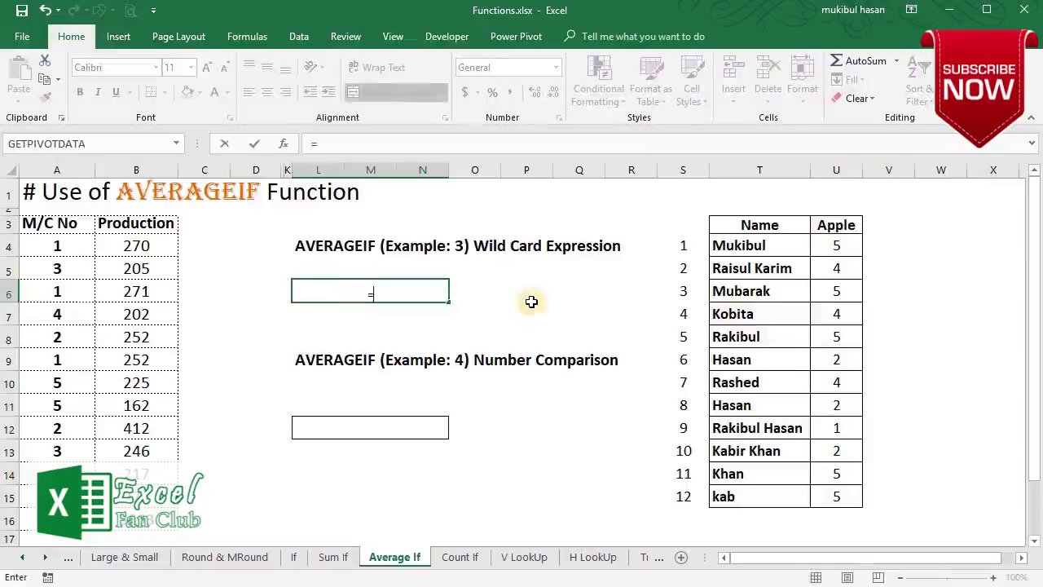
key("Down")
key("Down")
key("Down")
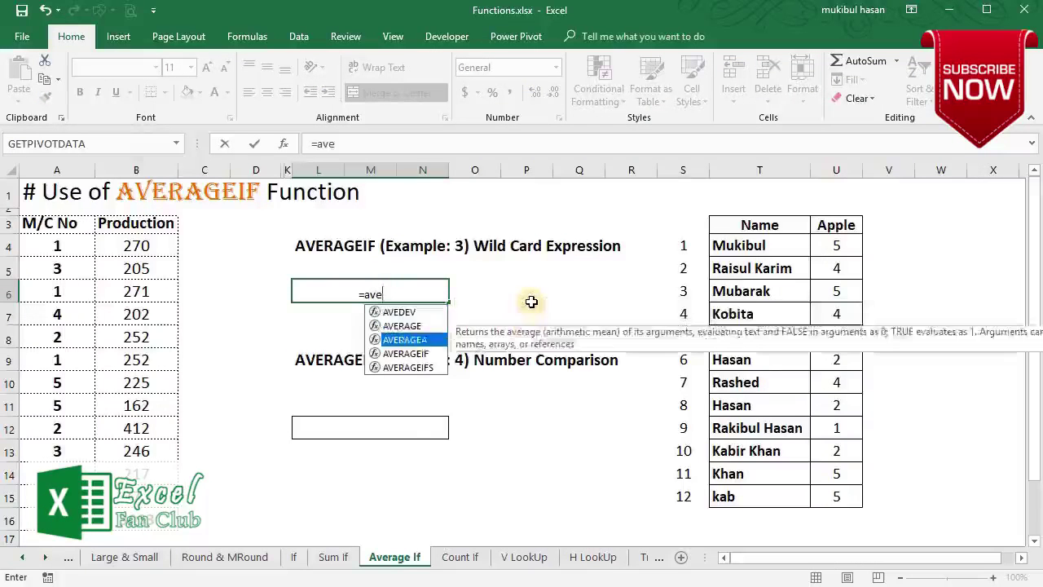
key("Tab")
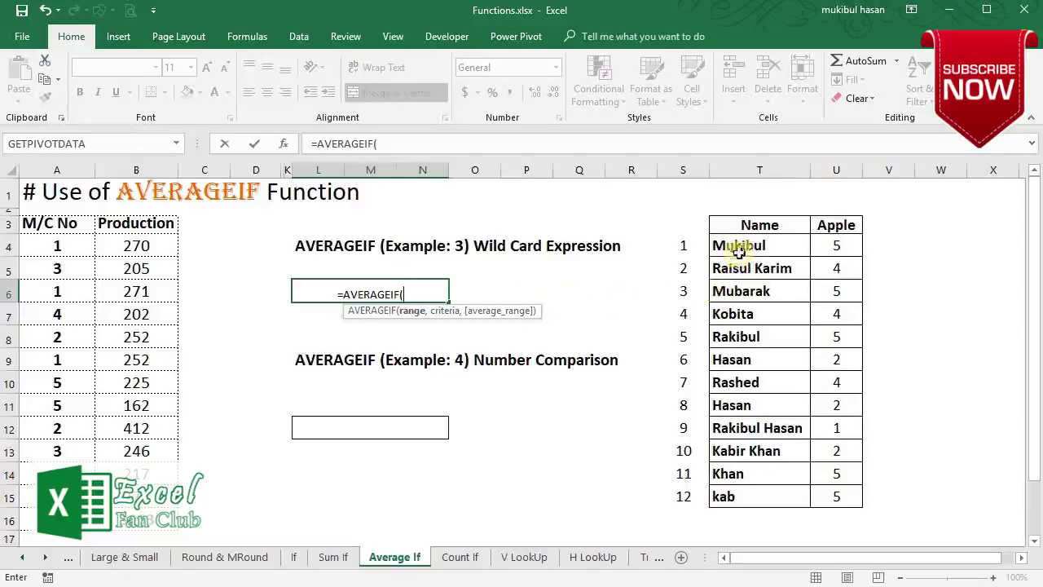
left_click_drag(739, 245, 740, 486)
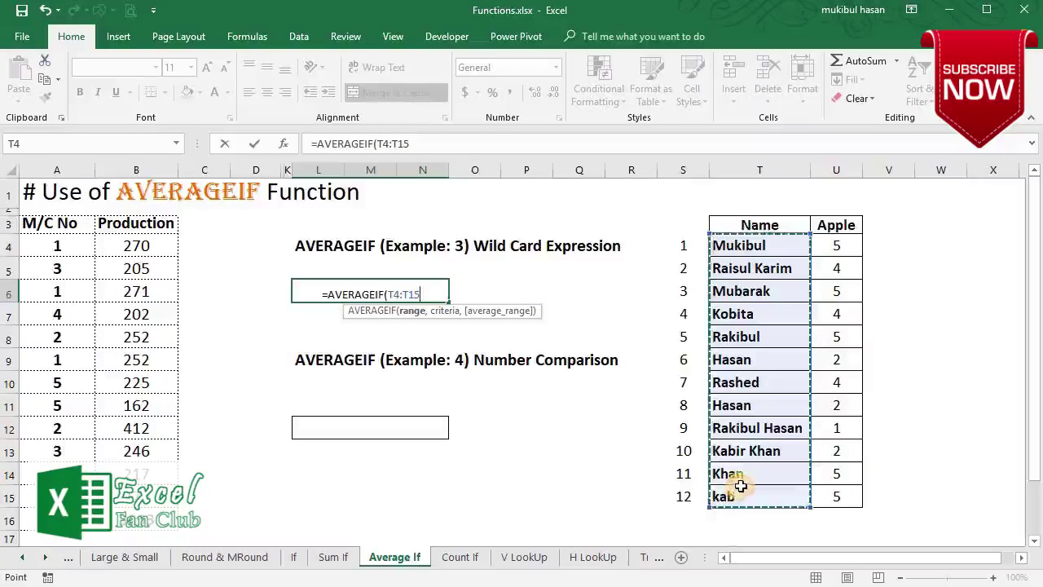
type(",")
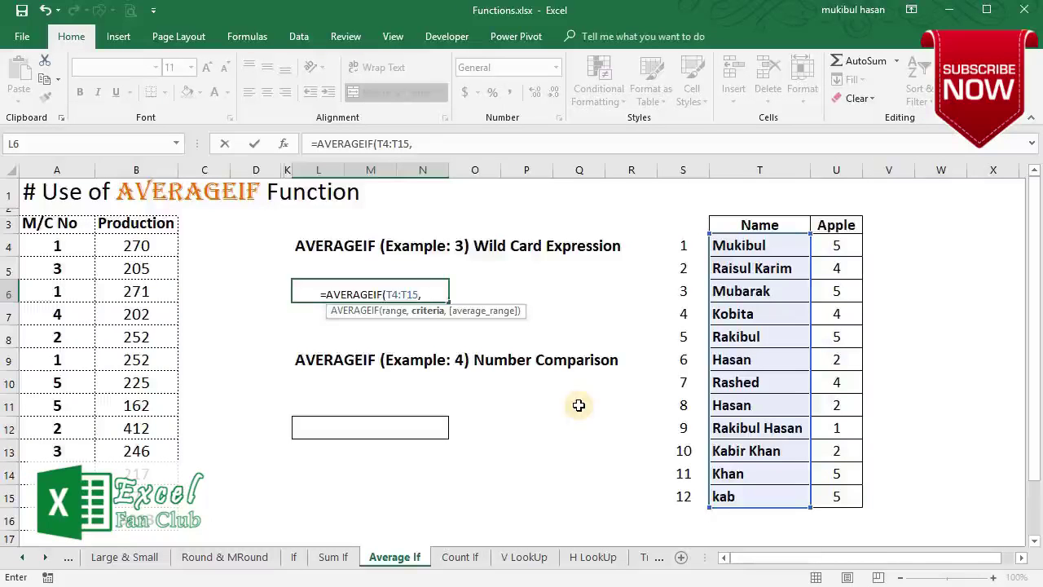
- Complete the L6 formula with the wildcard criterion "*an" and the Apple values in U4:U15 as the average range
type("\"*an")
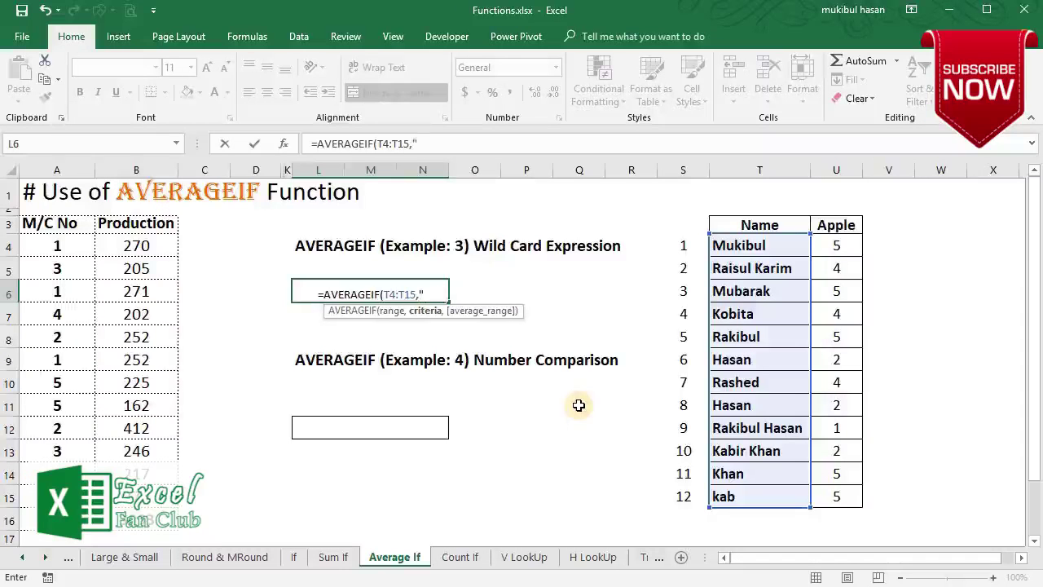
type("\"")
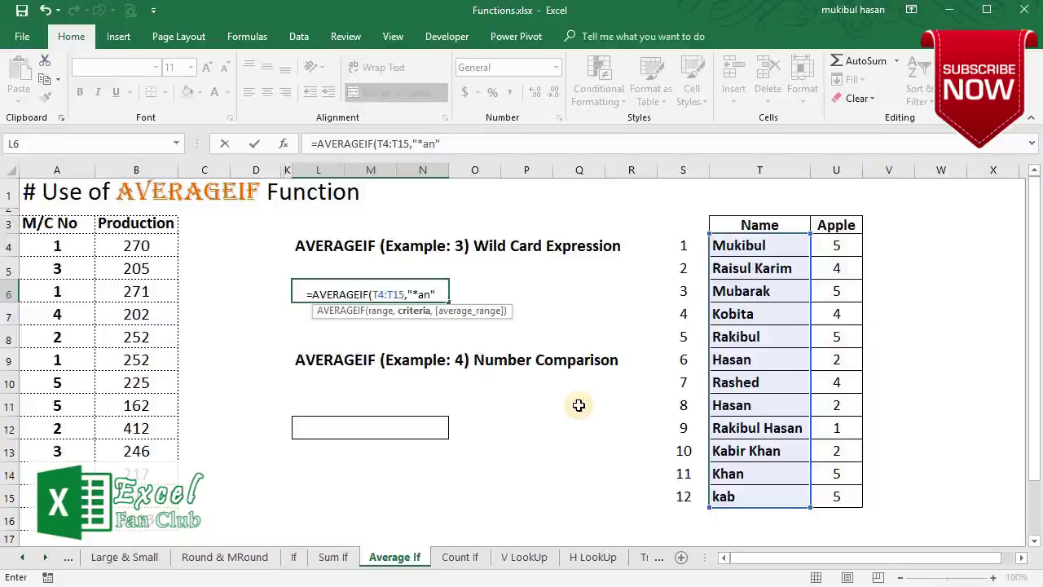
type(",")
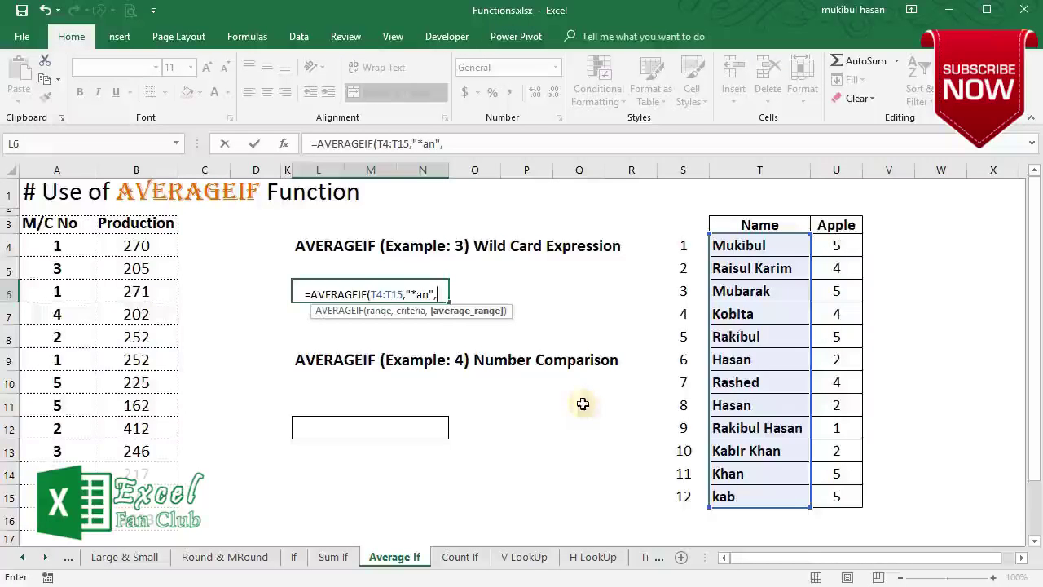
left_click_drag(840, 245, 838, 496)
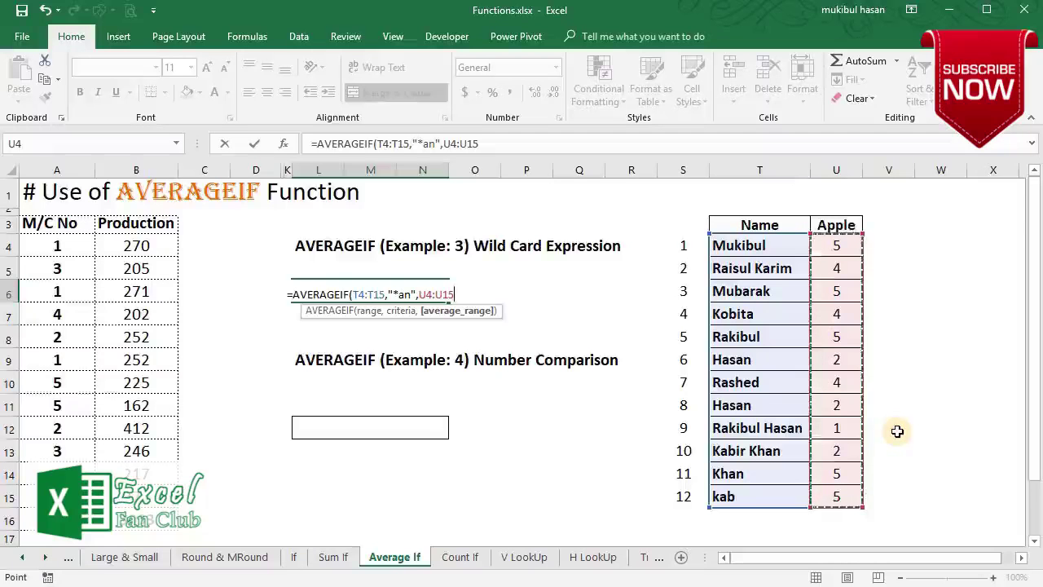
type(")")
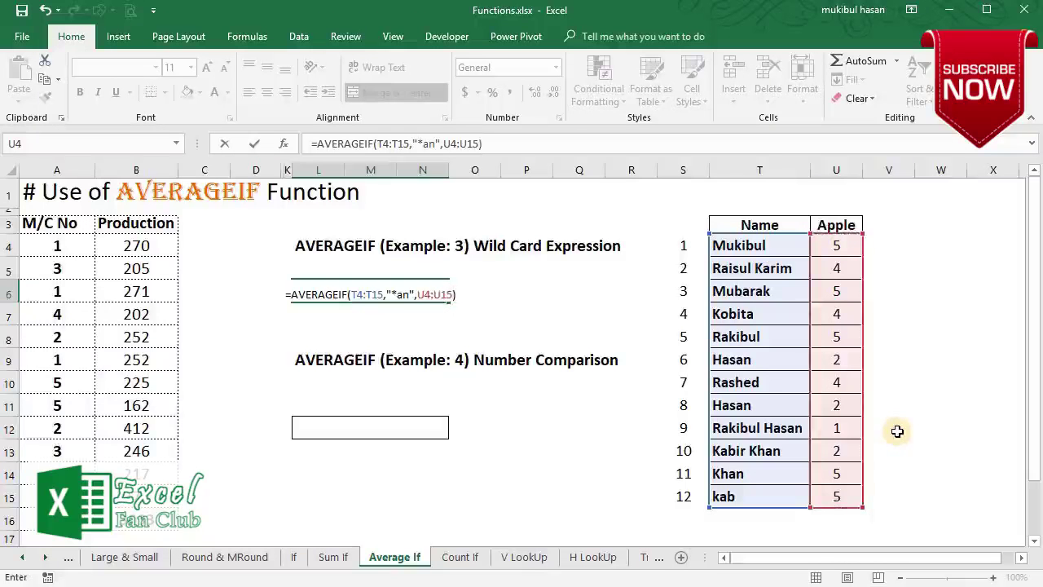
key("ctrl+Return")
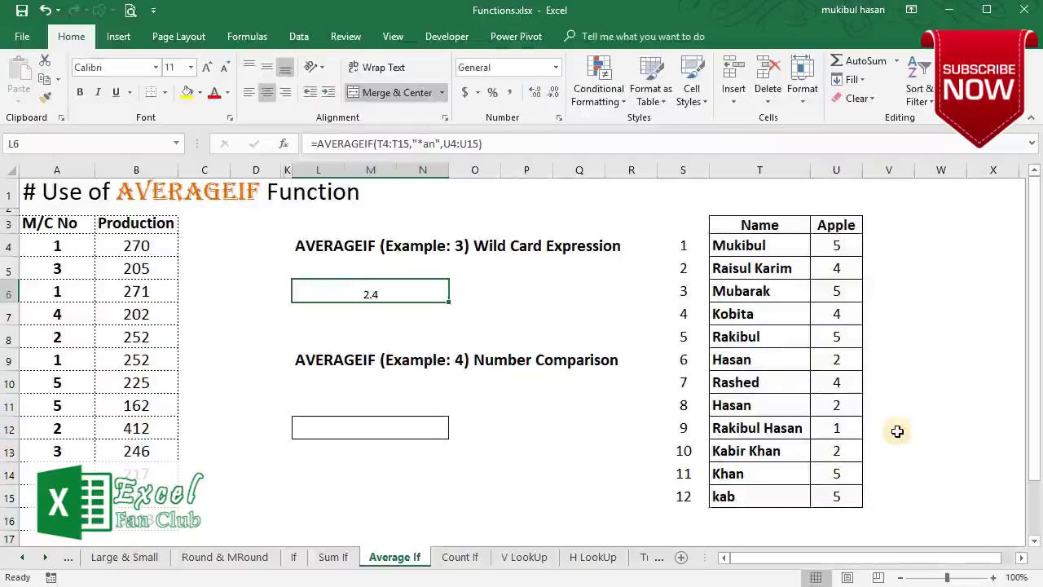
- Enlarge the font of the Example 3 result in L6 to 18
left_click(208, 69)
left_click(209, 69)
left_click(209, 69)
left_click(208, 68)
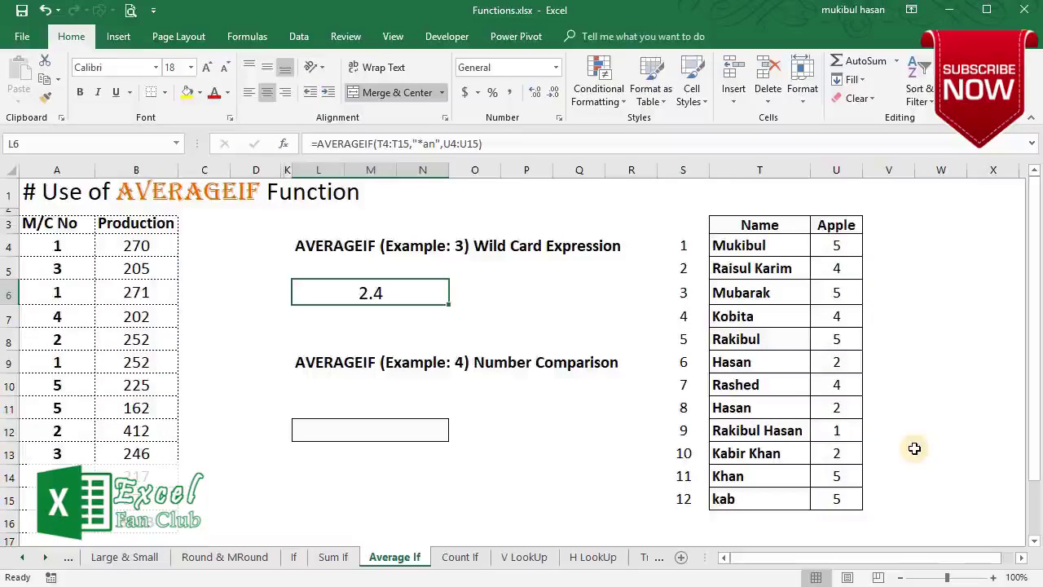
- Check the average of the Apple values for names ending in "an" by selecting U9 and U11 through U14 together
left_click(842, 363)
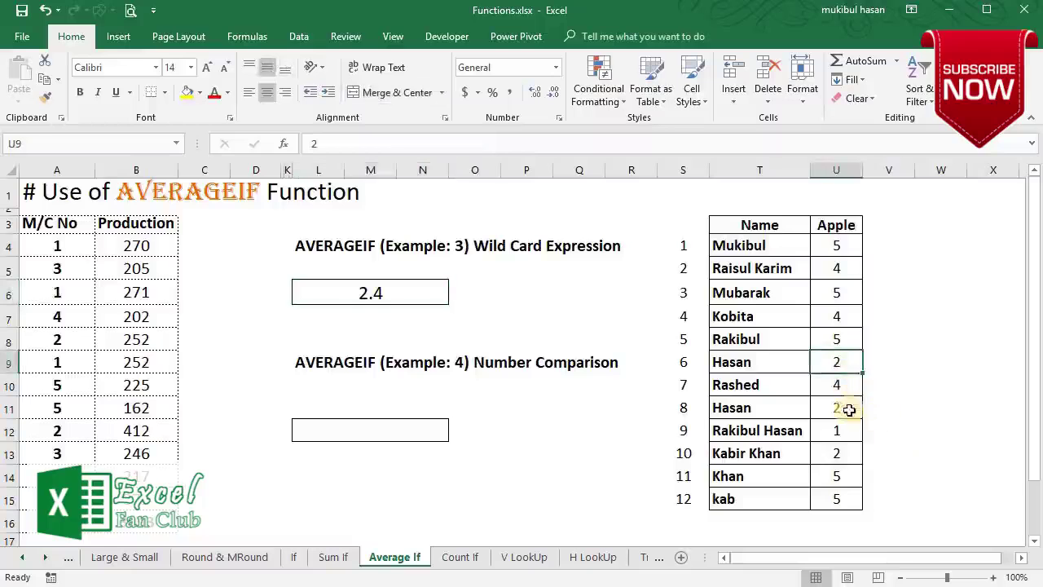
left_click(848, 408, "ctrl")
left_click(845, 430, "ctrl")
left_click(840, 457, "ctrl")
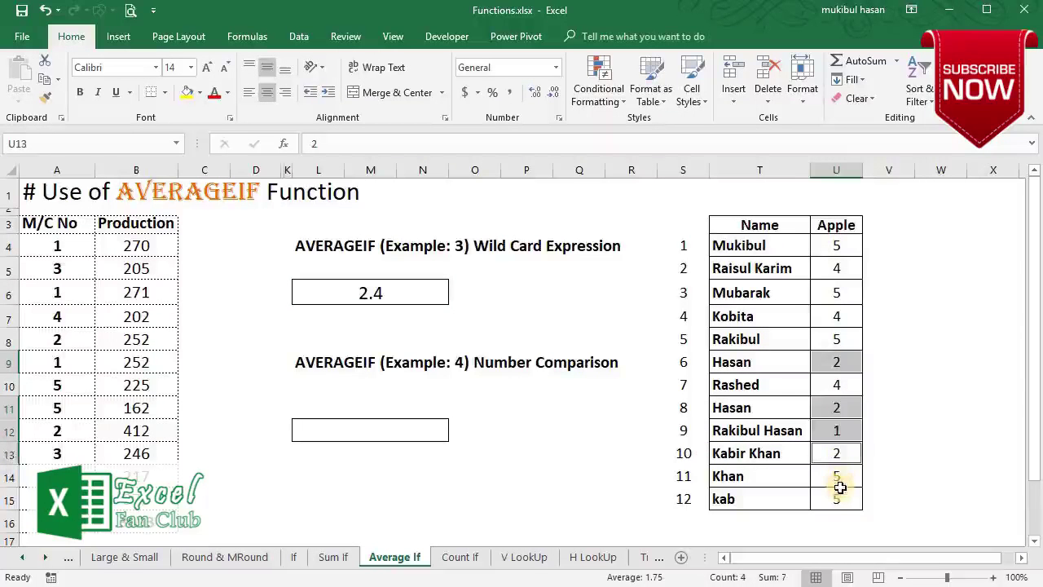
left_click(841, 481, "ctrl")
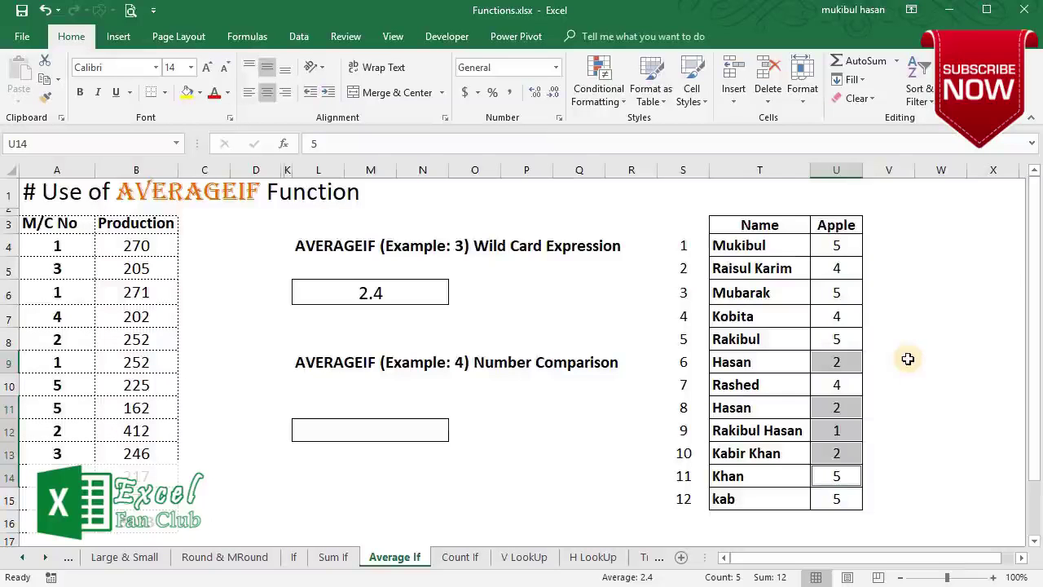
- Start an AVERAGEIF formula in the Example 4 cell L12, using the Apple values in U4:U15 as the range
left_click(401, 429)
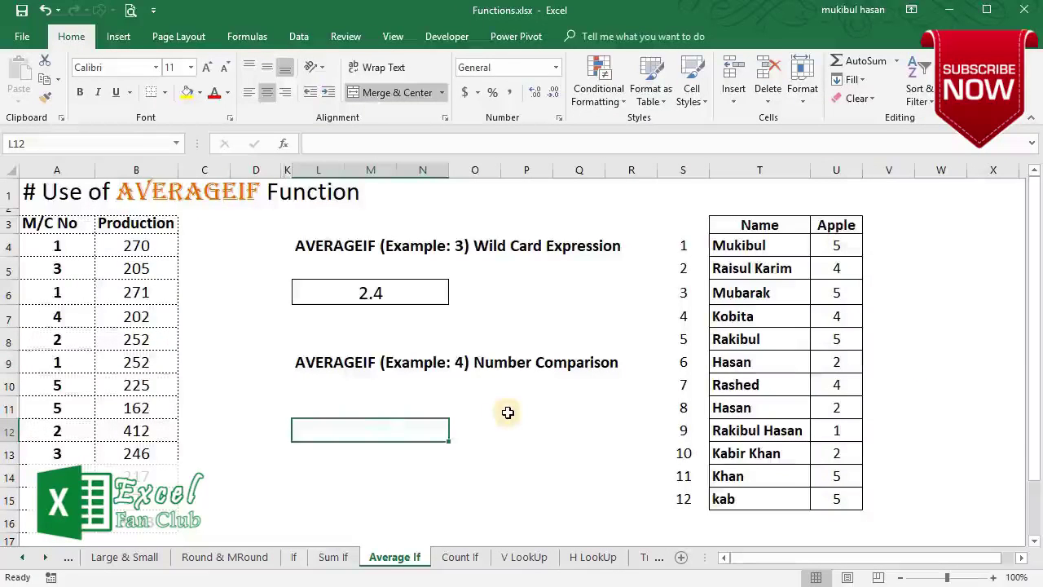
type("=ave")
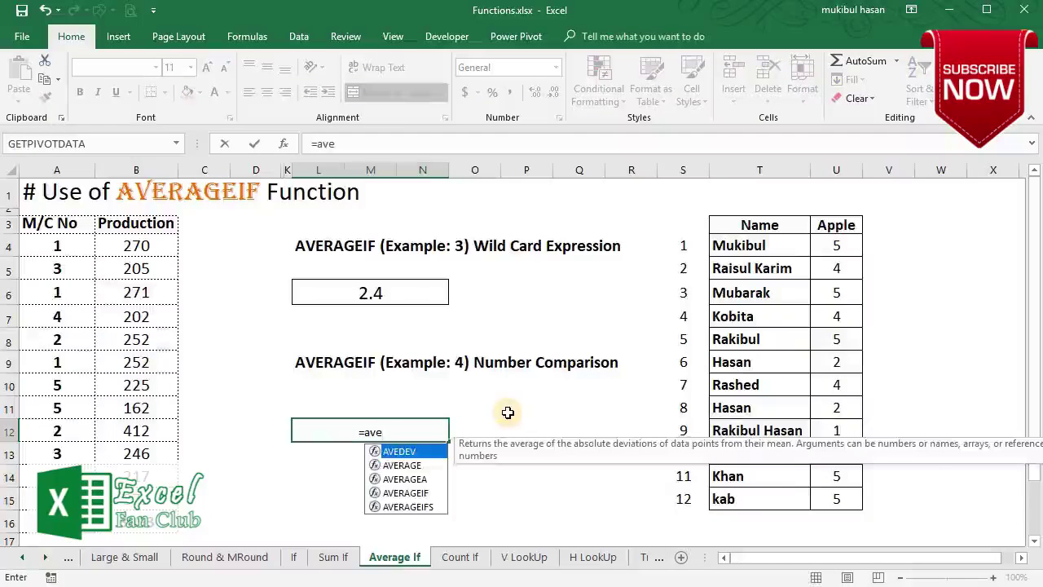
key("Down")
key("Down")
key("Down")
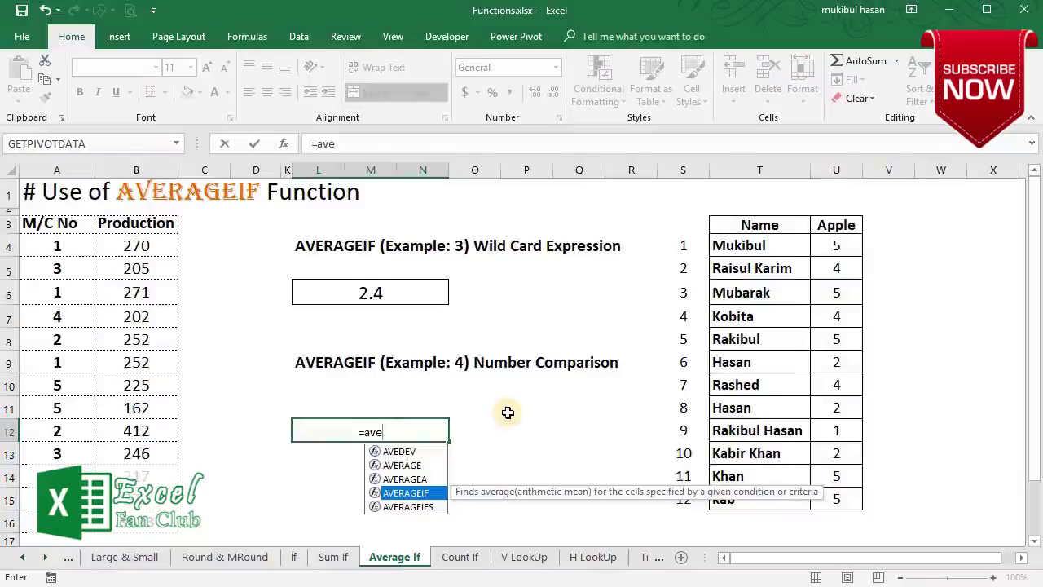
key("Tab")
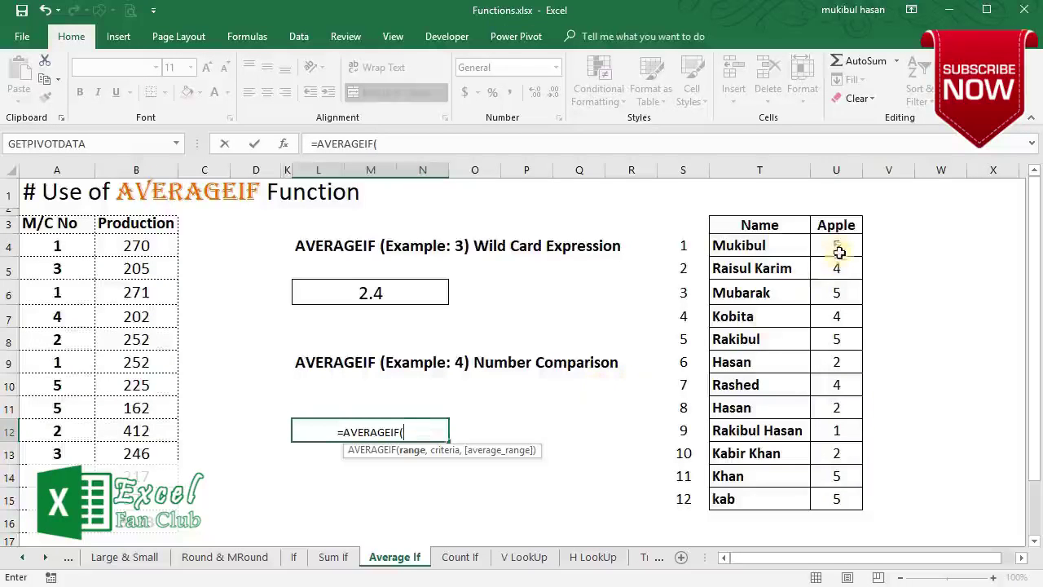
left_click_drag(836, 245, 844, 496)
- Complete the L12 formula with the criterion ">4" and U4:U15 as the average range
type(",\"")
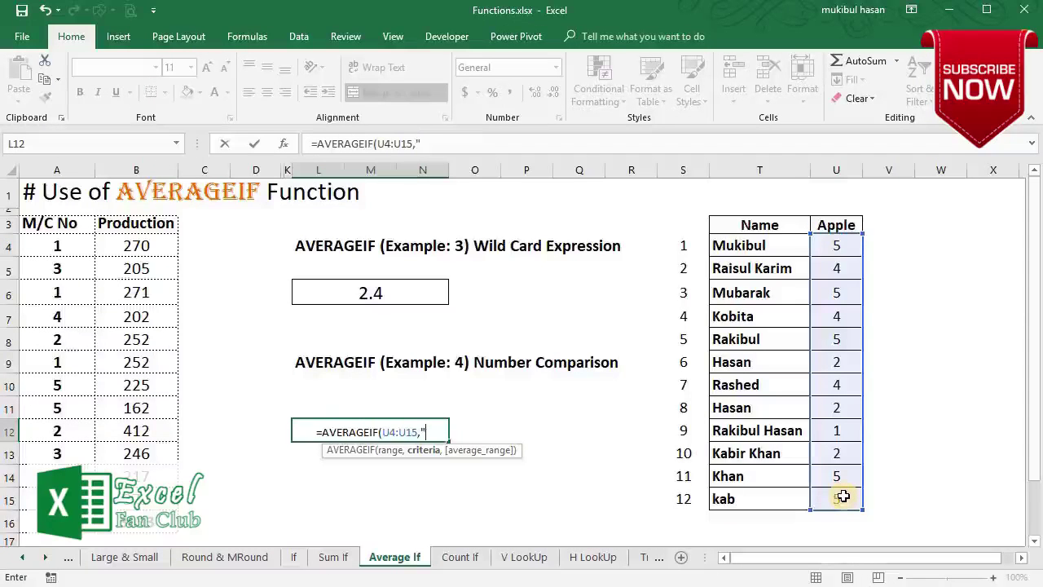
type(">4\",")
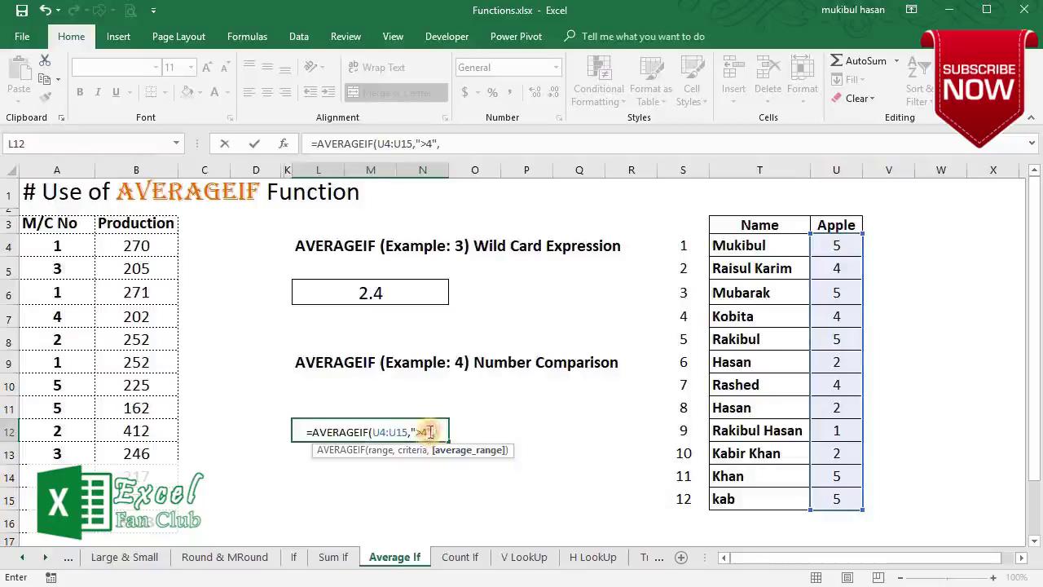
left_click_drag(410, 432, 432, 432)
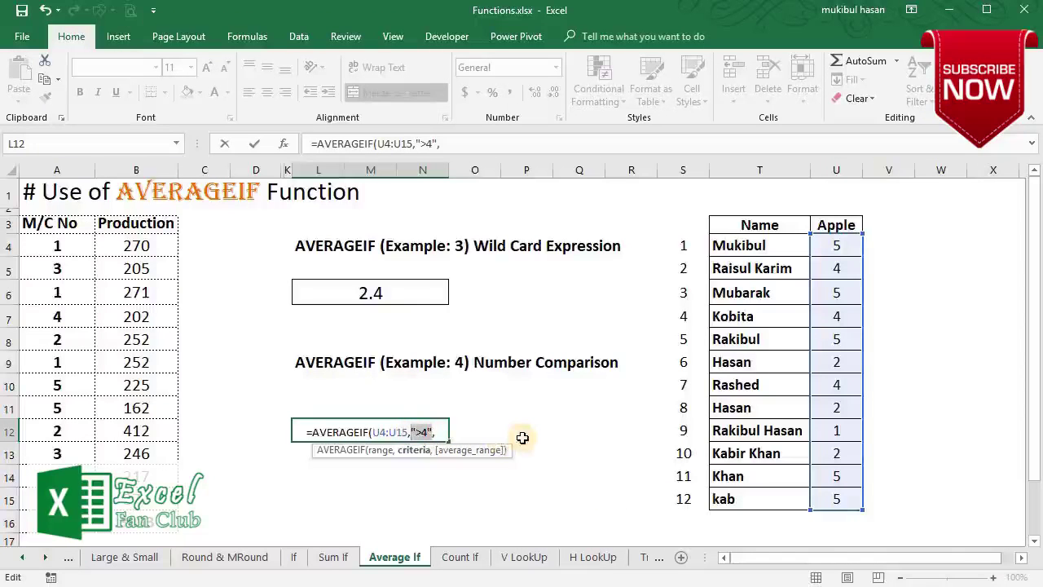
key("End")
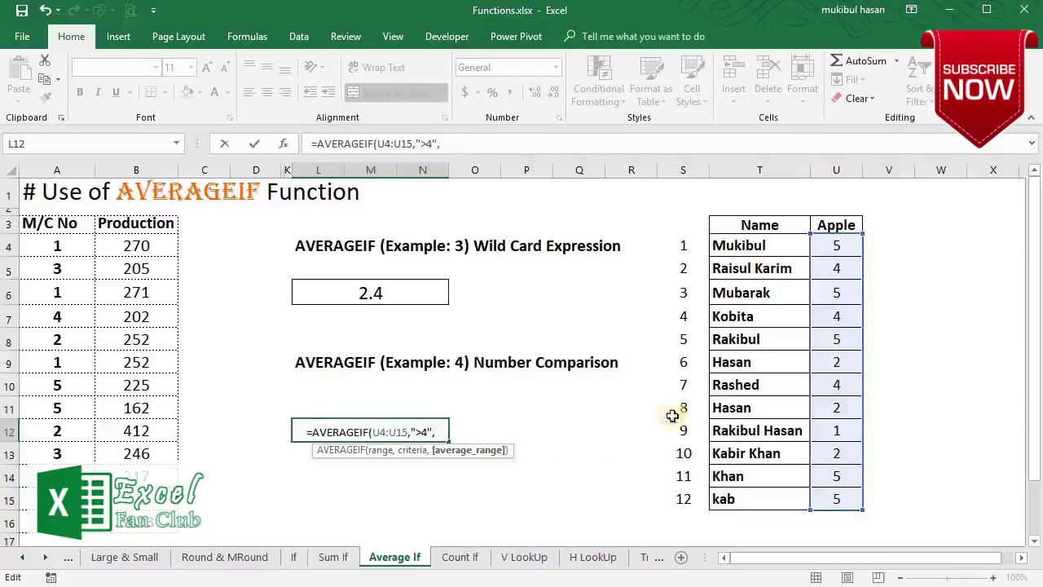
left_click_drag(834, 245, 831, 498)
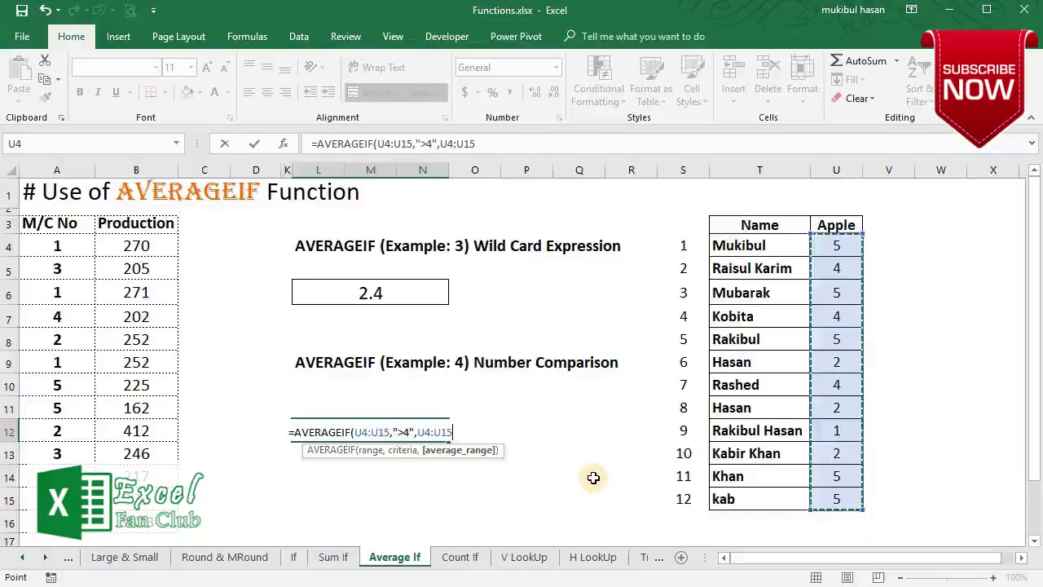
type(")")
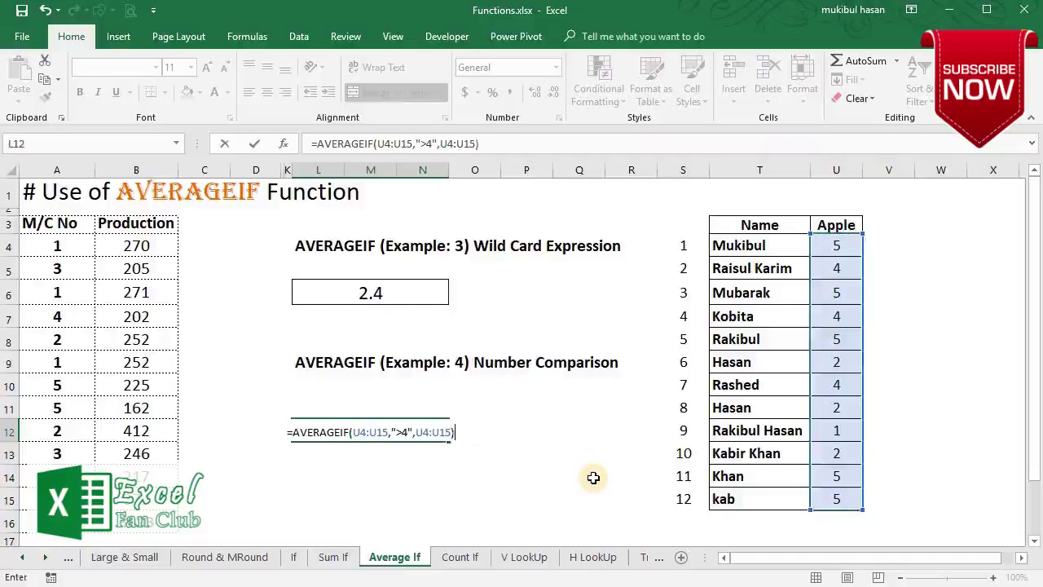
key("ctrl+Return")
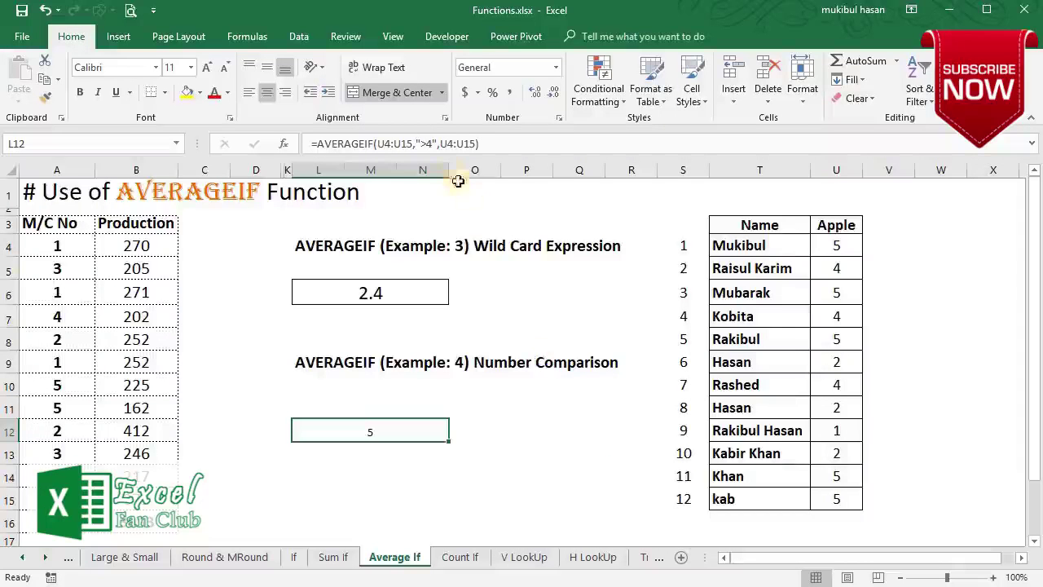
- Change the criterion in the L12 formula to ">2"
left_click(432, 144)
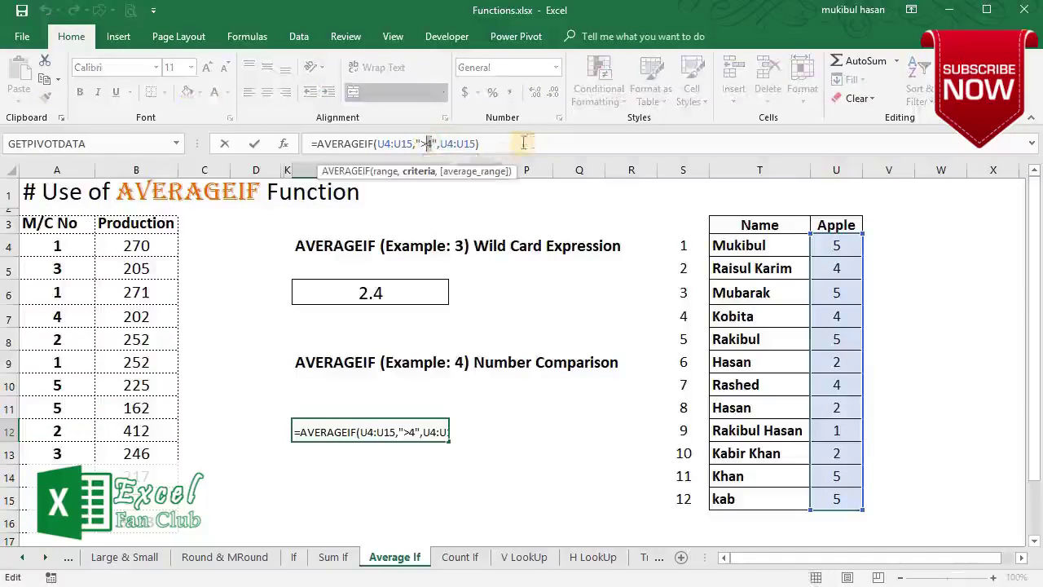
key("BackSpace")
type("2")
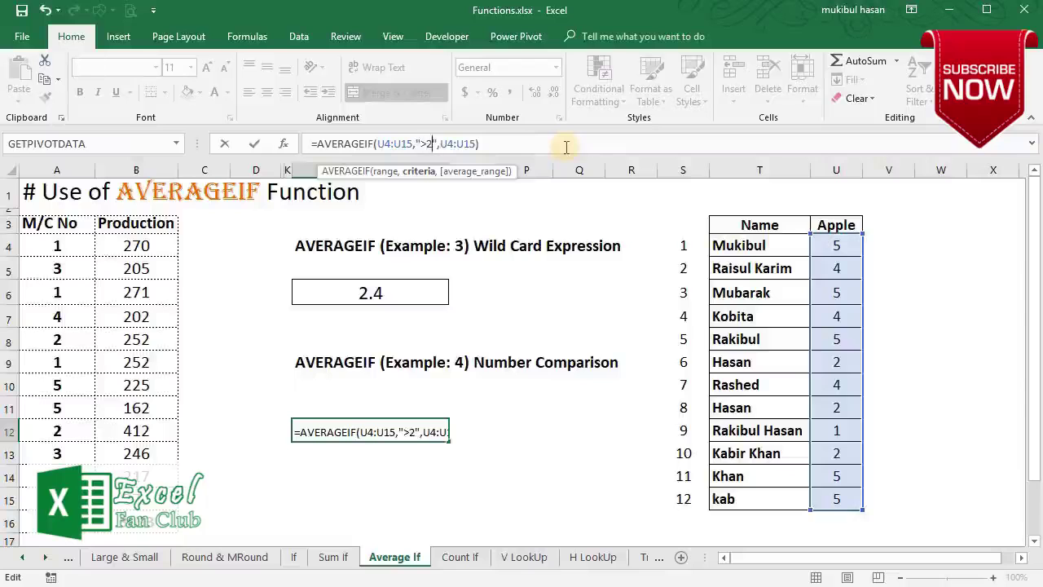
key("ctrl+Return")
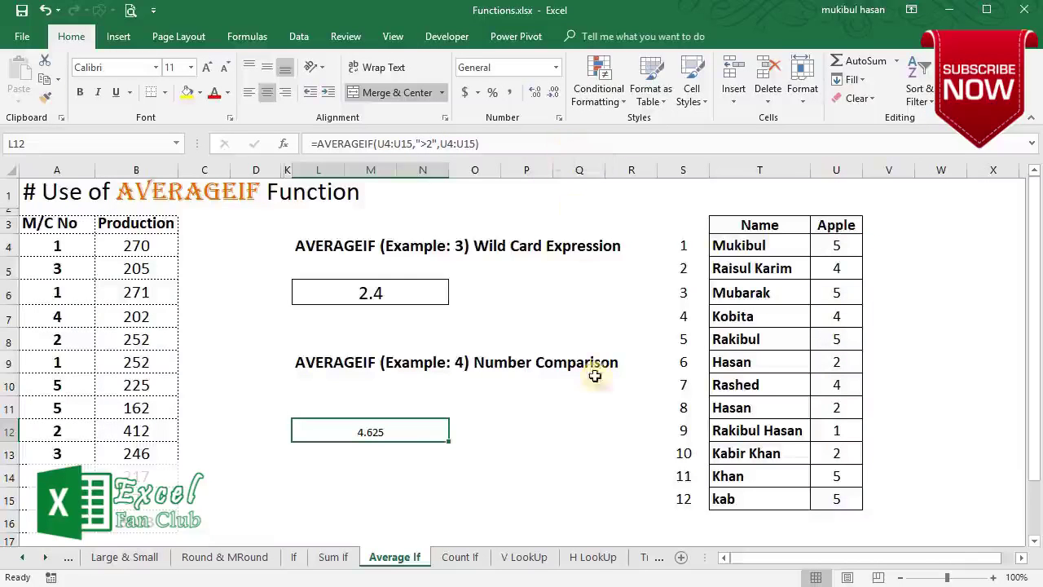